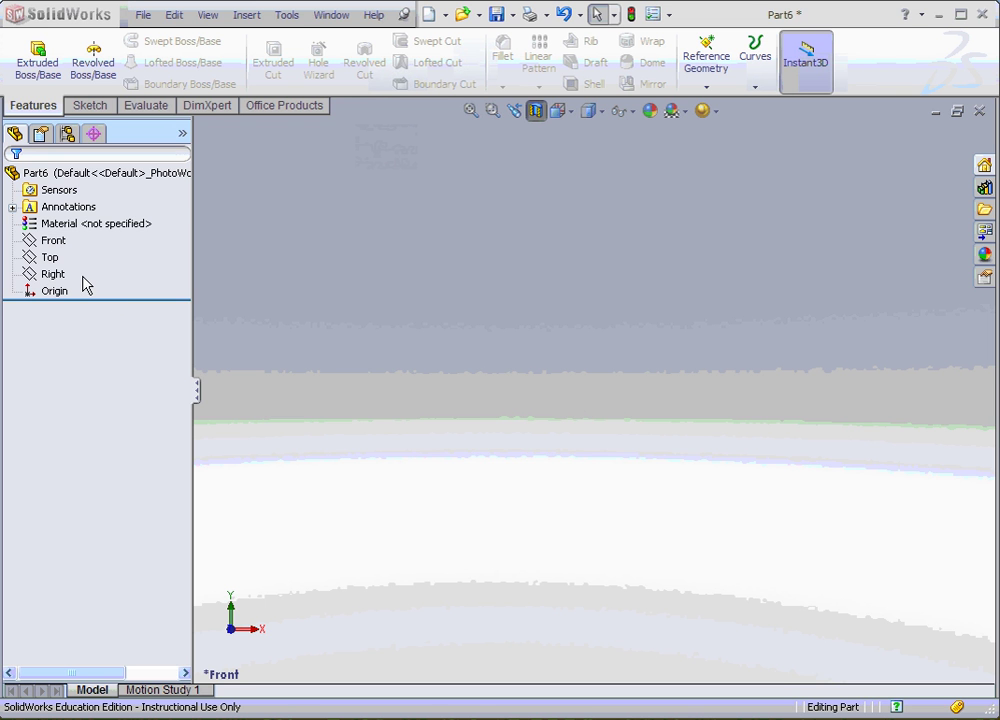
left_click(68, 244)
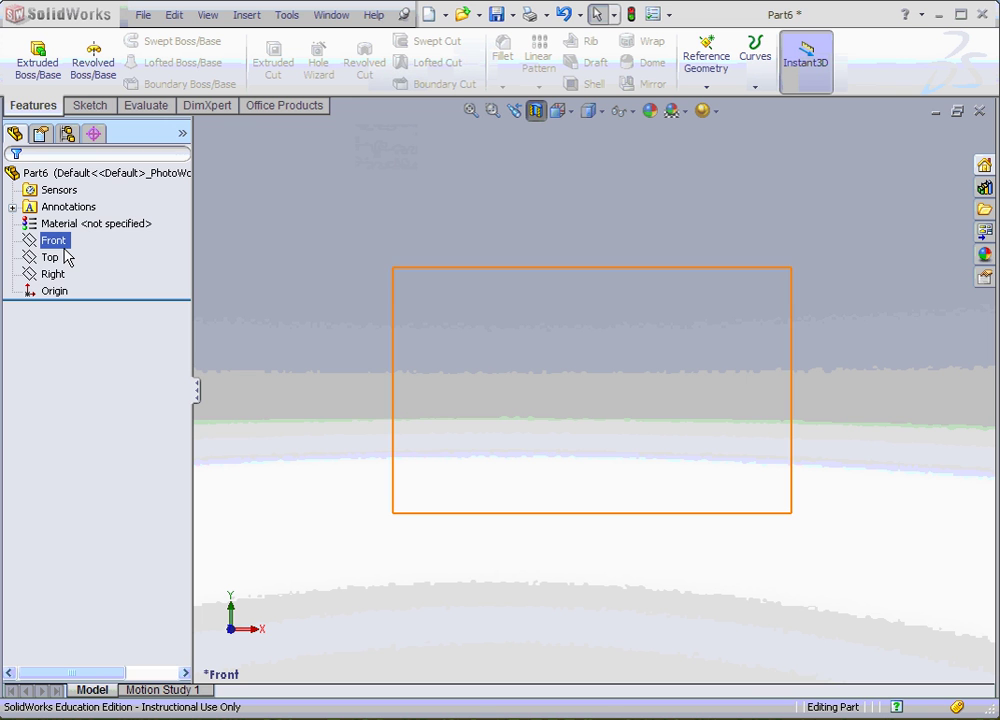
left_click(62, 258)
left_click(54, 275)
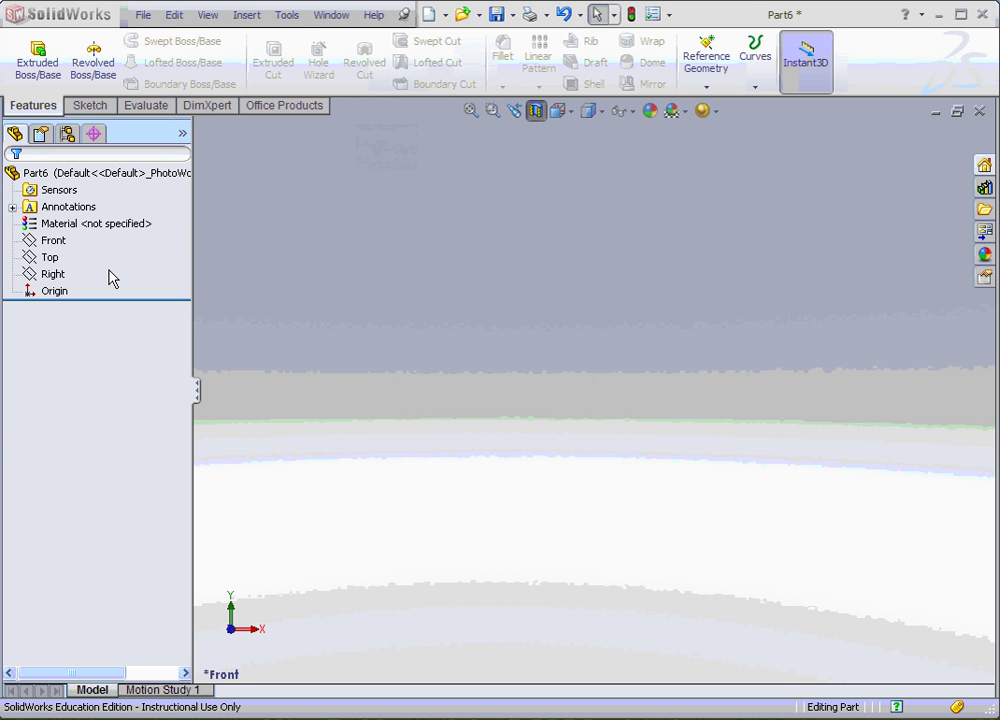
Show the Front reference plane in the model view and hide it again.
right_click(55, 241)
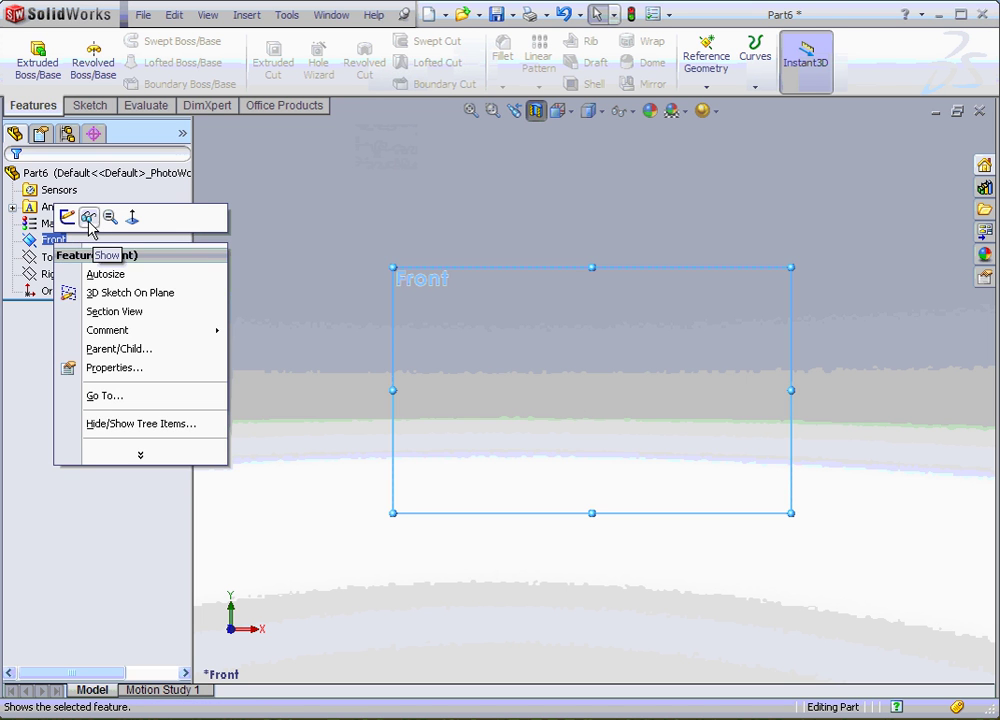
left_click(89, 220)
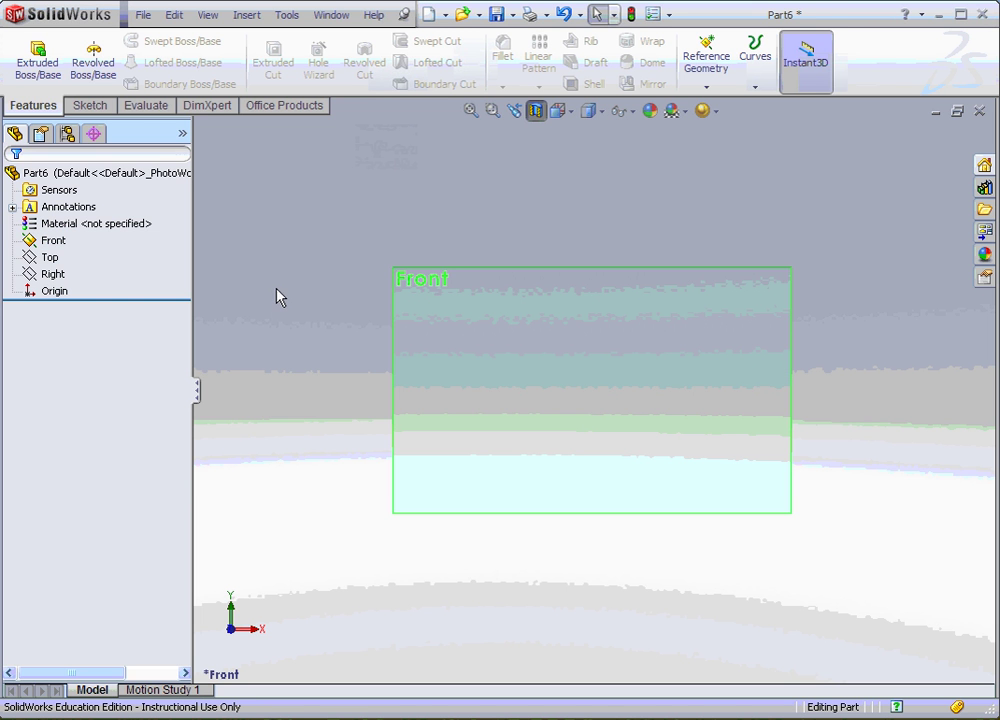
right_click(54, 241)
left_click(84, 216)
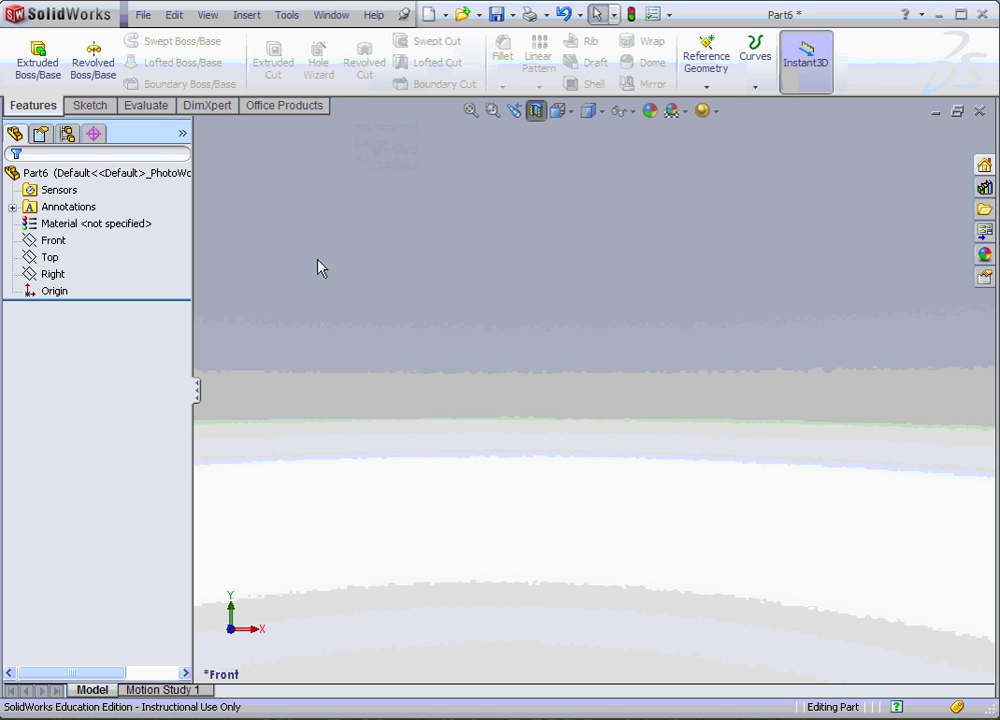
Show the Front, Top and Right reference planes together in the model view.
left_click(55, 242)
left_click(57, 243)
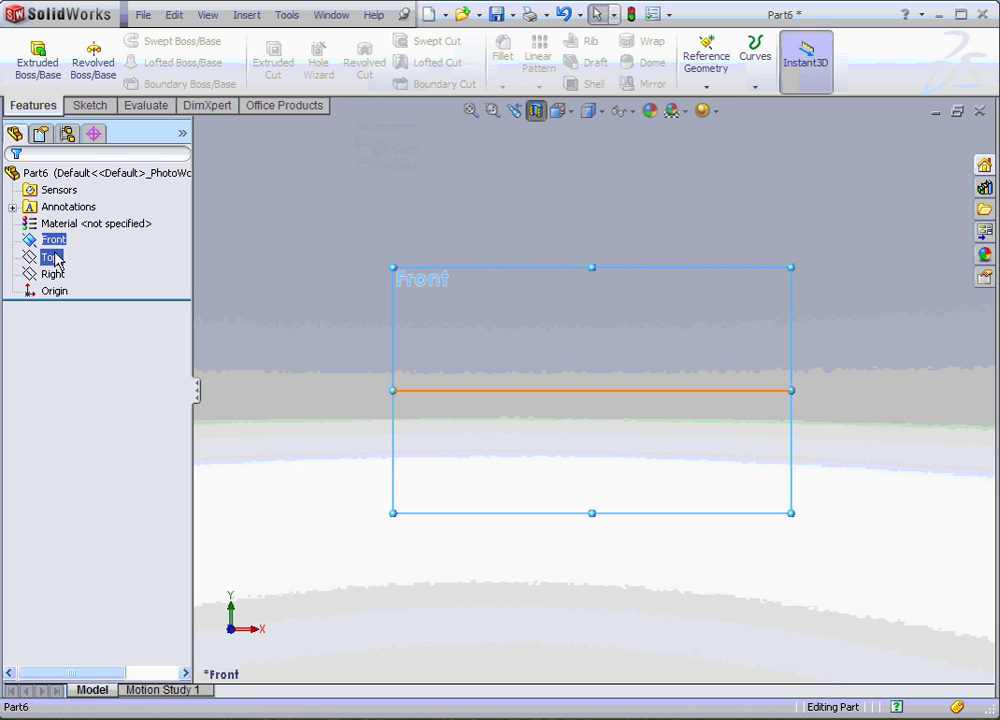
left_click(54, 275, "ctrl")
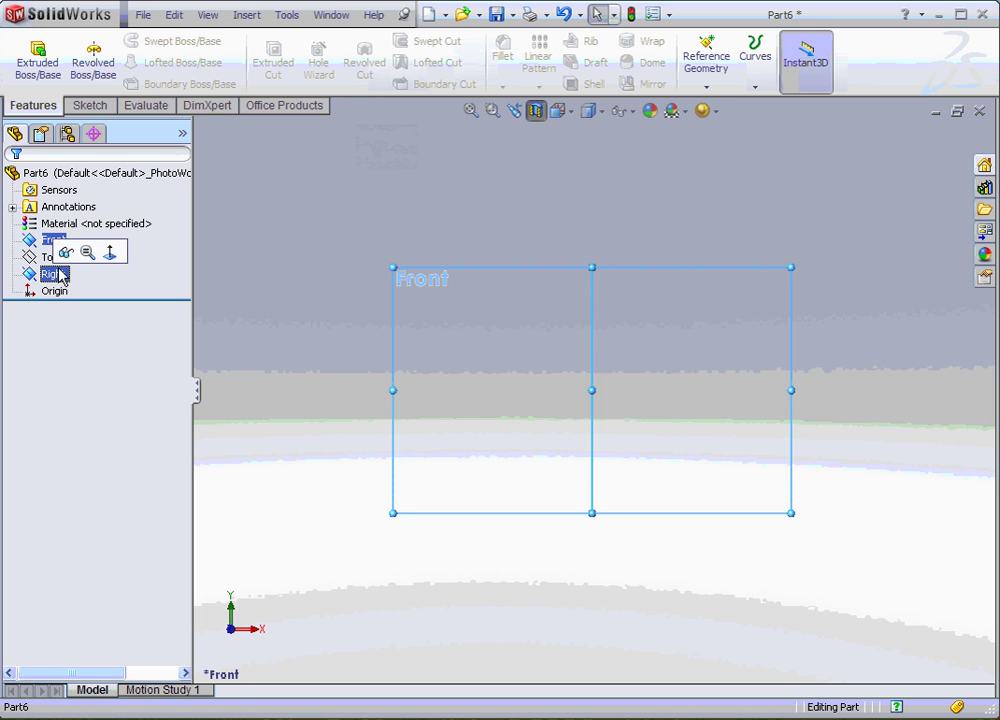
middle_click_drag(371, 271, 359, 297)
left_click(49, 257, "ctrl")
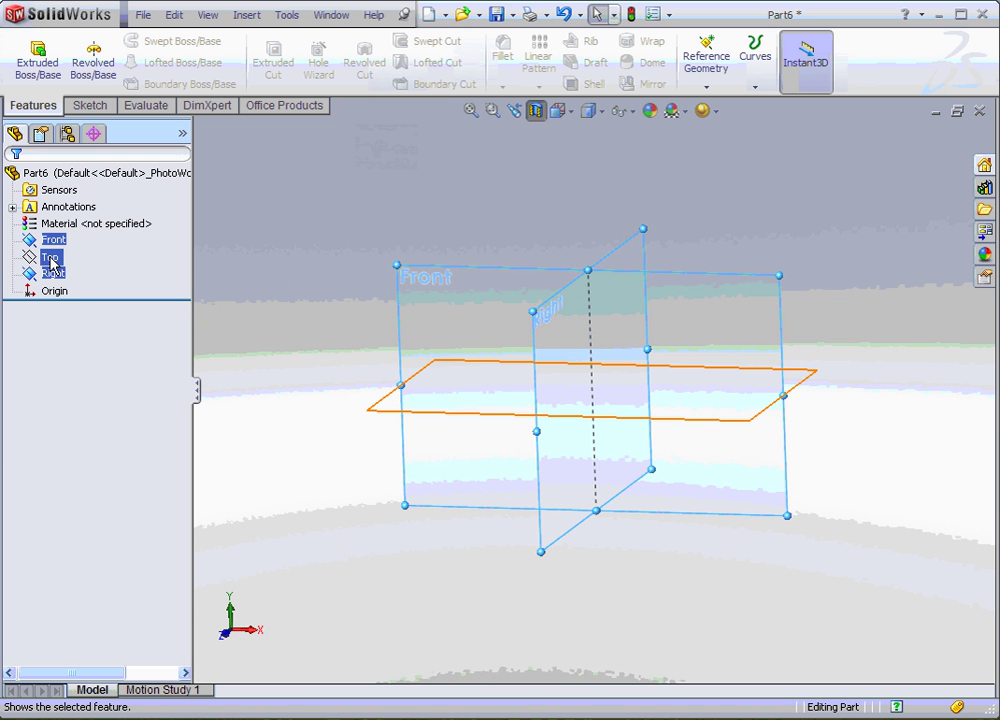
right_click(51, 258)
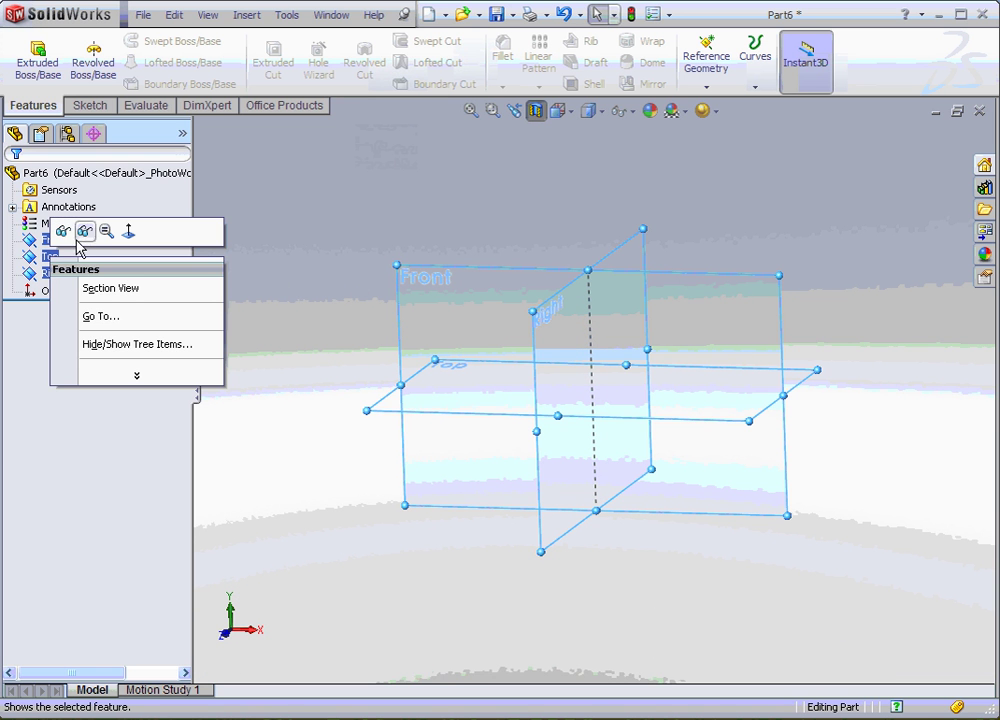
left_click(85, 238)
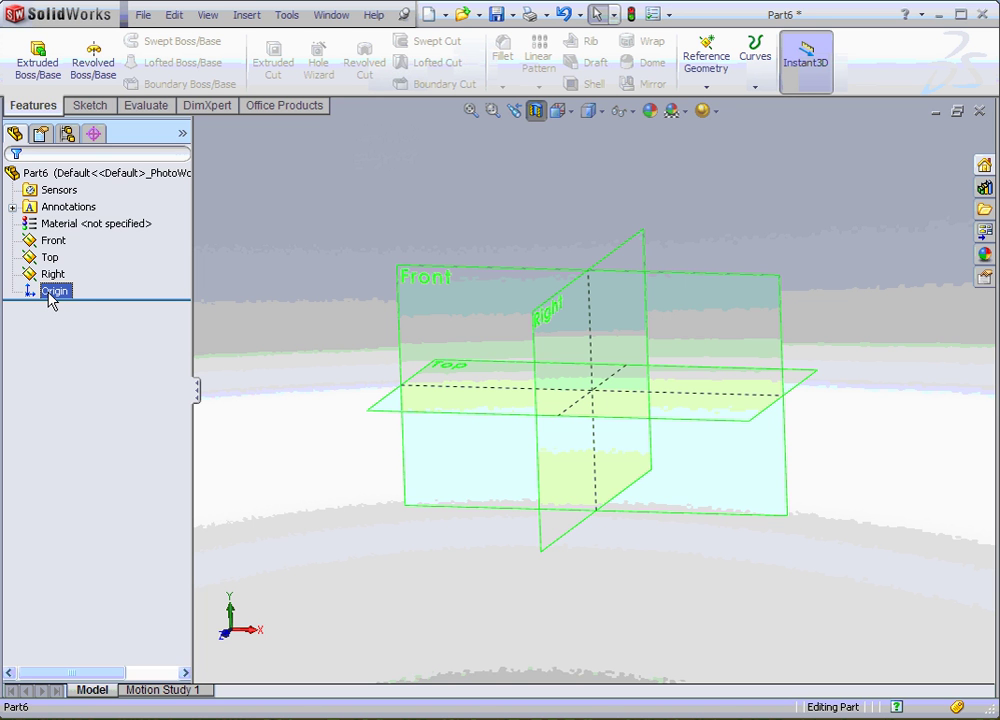
Hide the Front, Top and Right reference planes together.
left_click(53, 240)
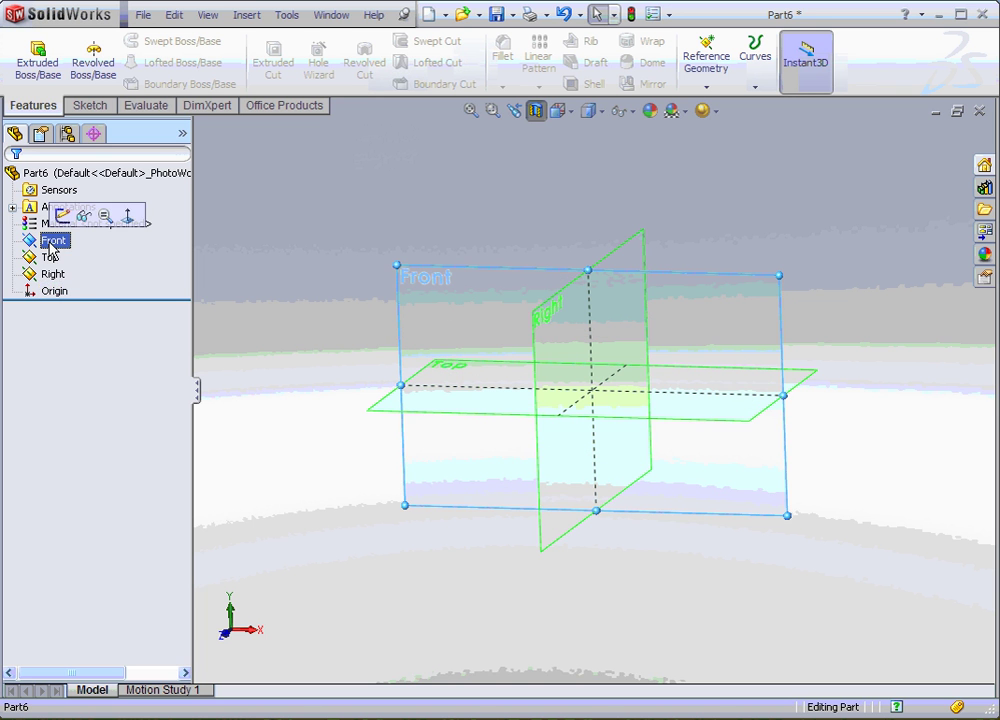
left_click(52, 273, "ctrl")
left_click(50, 258, "ctrl")
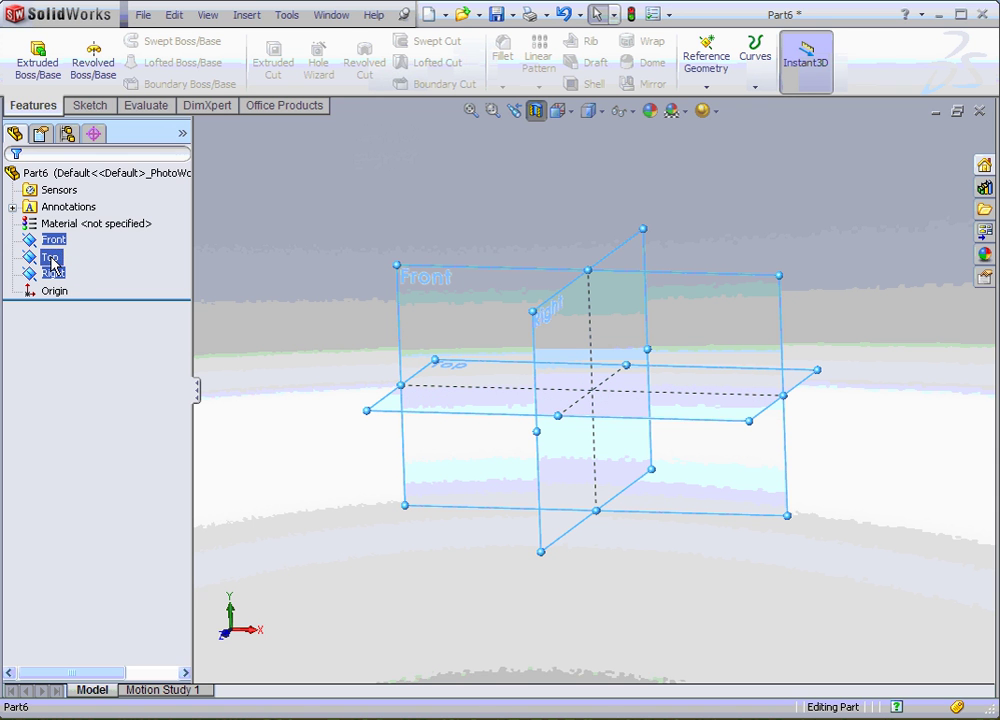
right_click(53, 263)
left_click(65, 231)
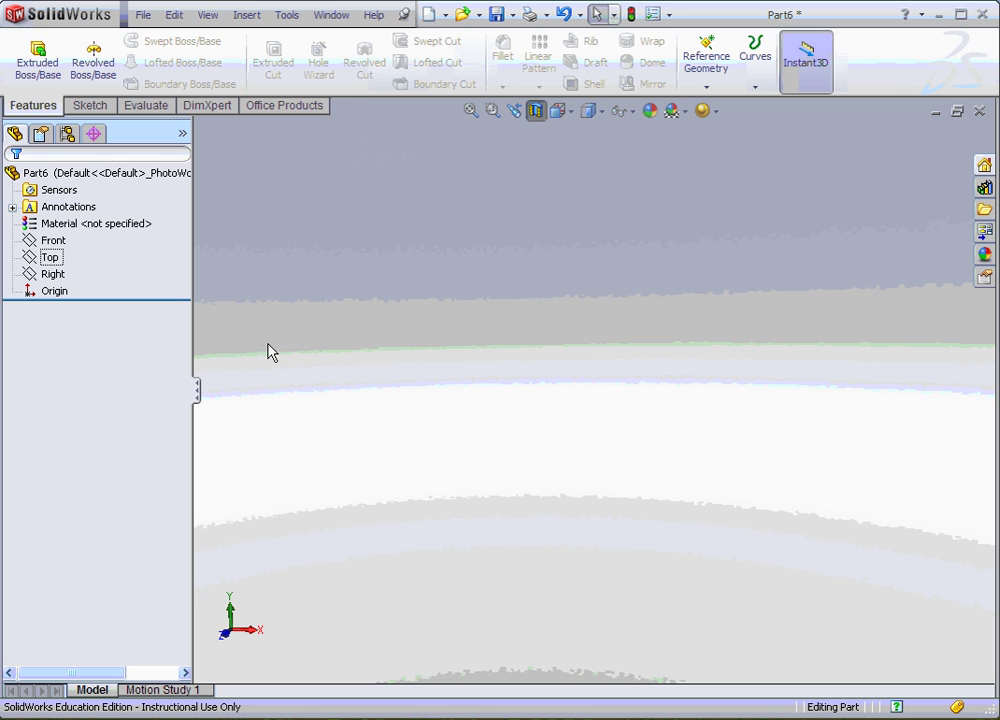
left_click(57, 259)
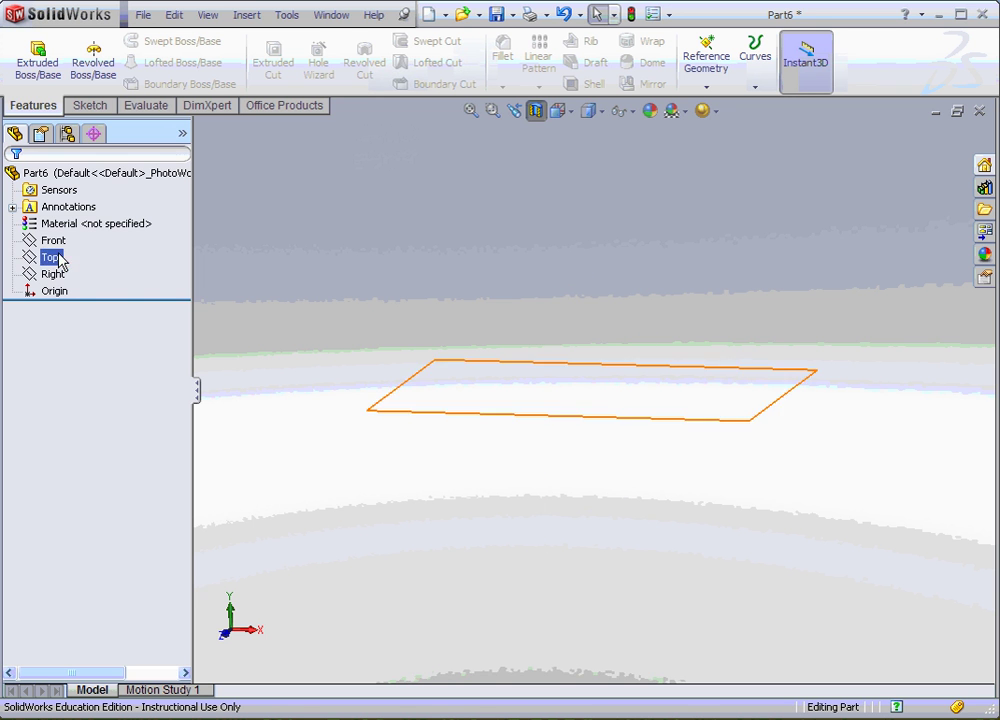
left_click(50, 241)
left_click(53, 274)
left_click(228, 303)
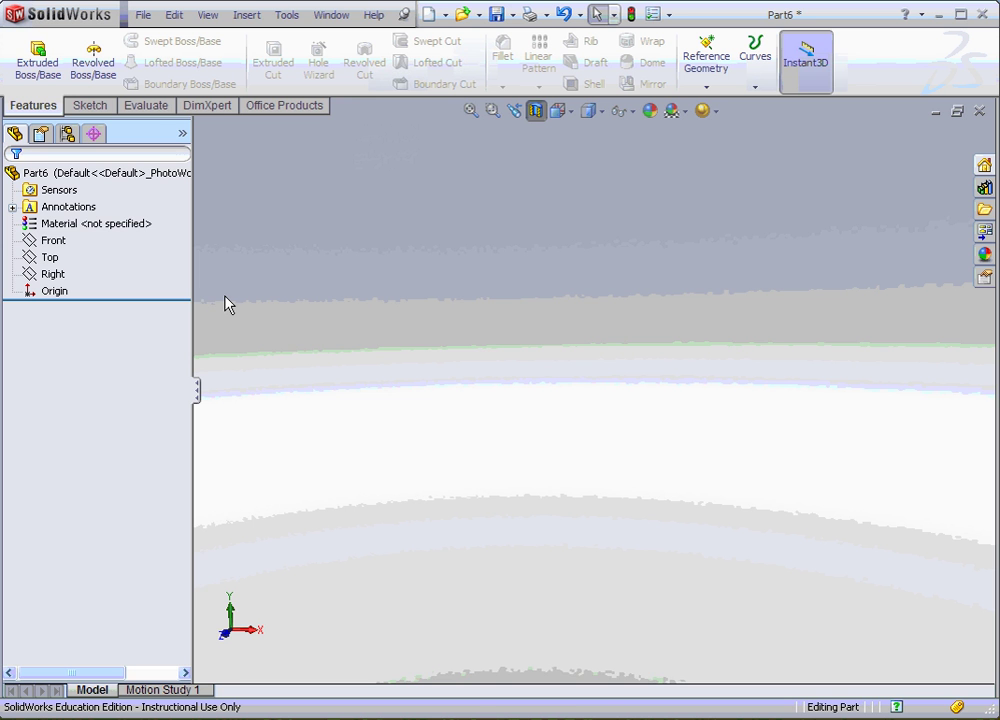
Start a sketch on the Front plane and draw a vertical line about 2.62 in long up and to the left of the origin.
right_click(55, 241)
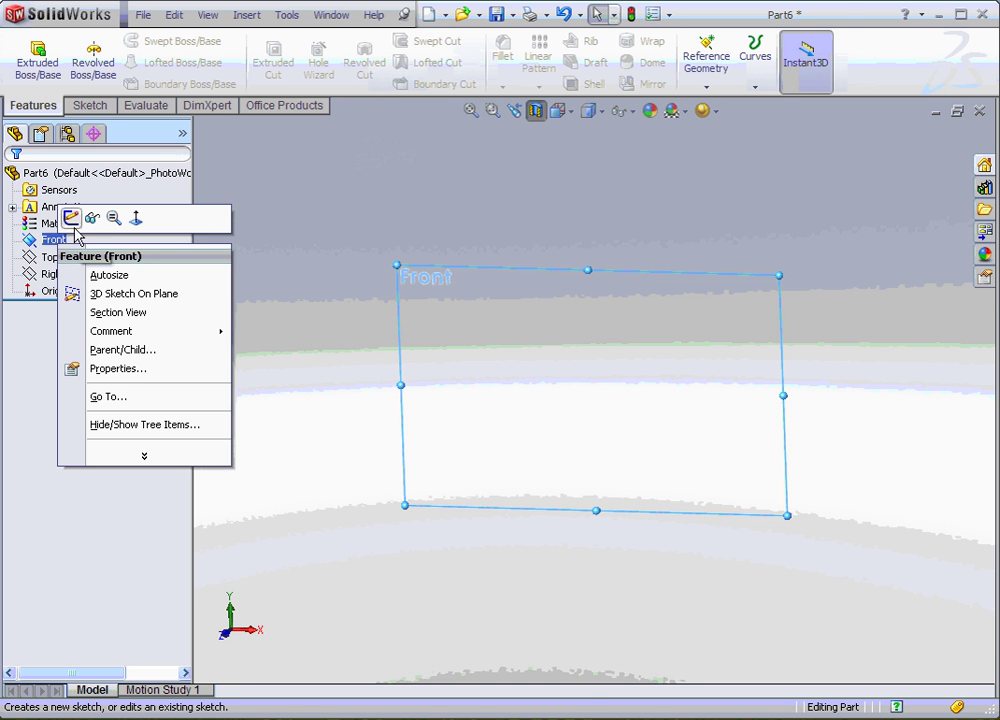
left_click(70, 217)
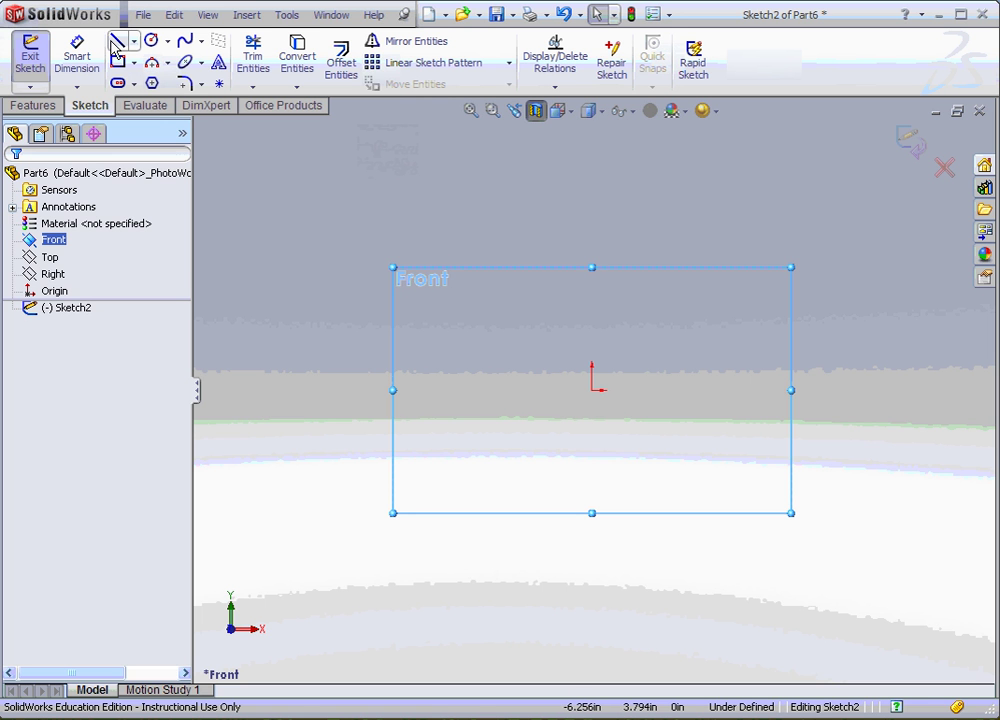
left_click(120, 45)
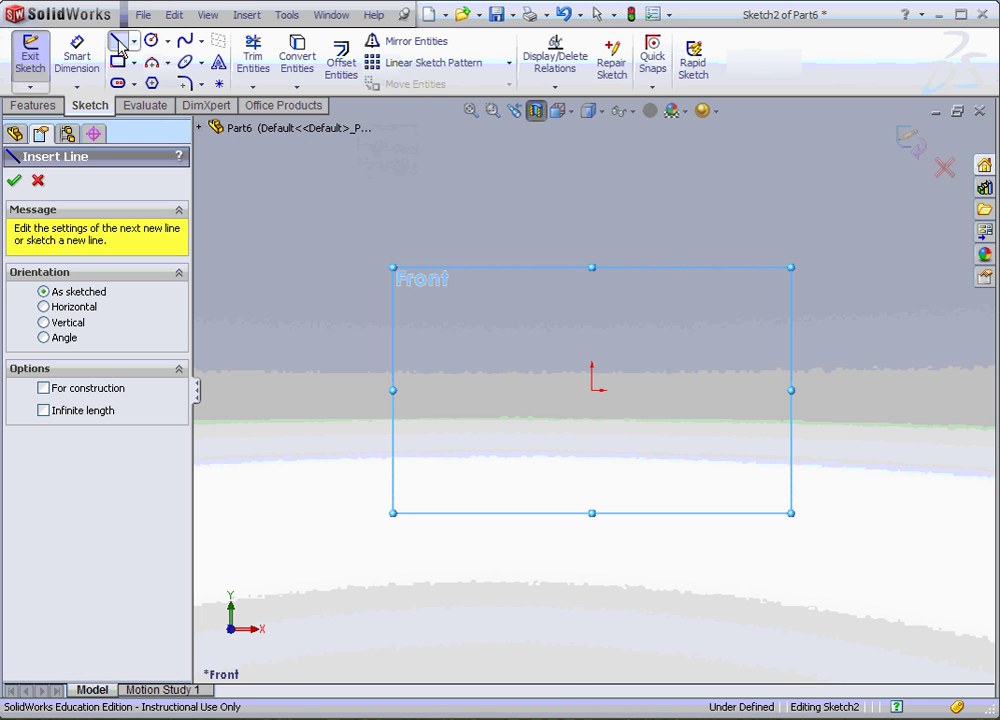
left_click(401, 195)
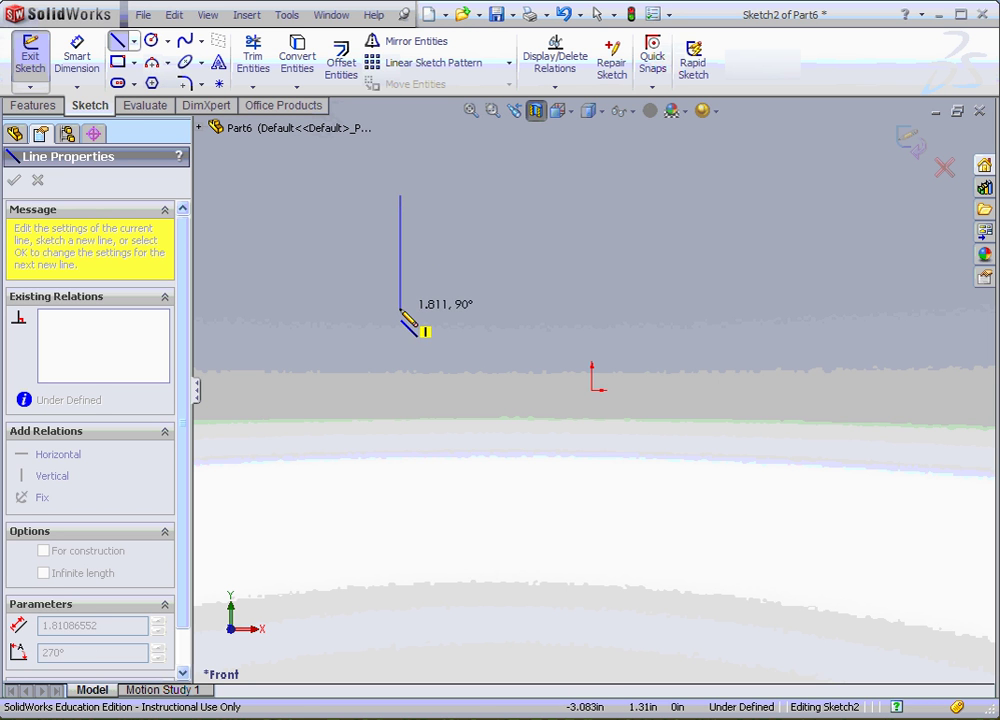
left_click(401, 358)
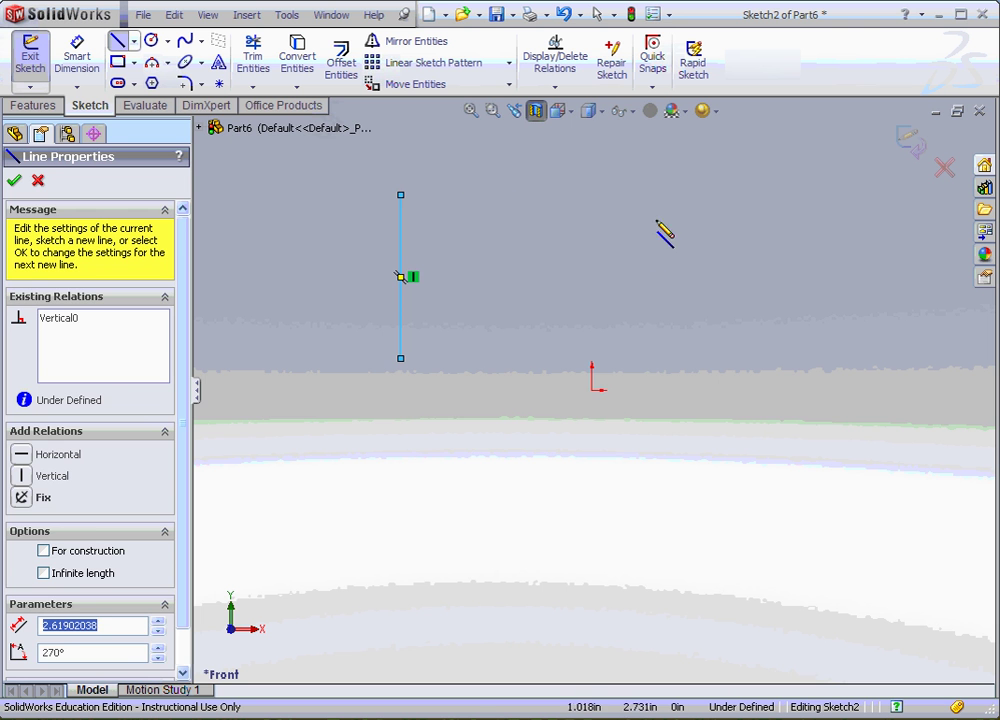
key("Escape")
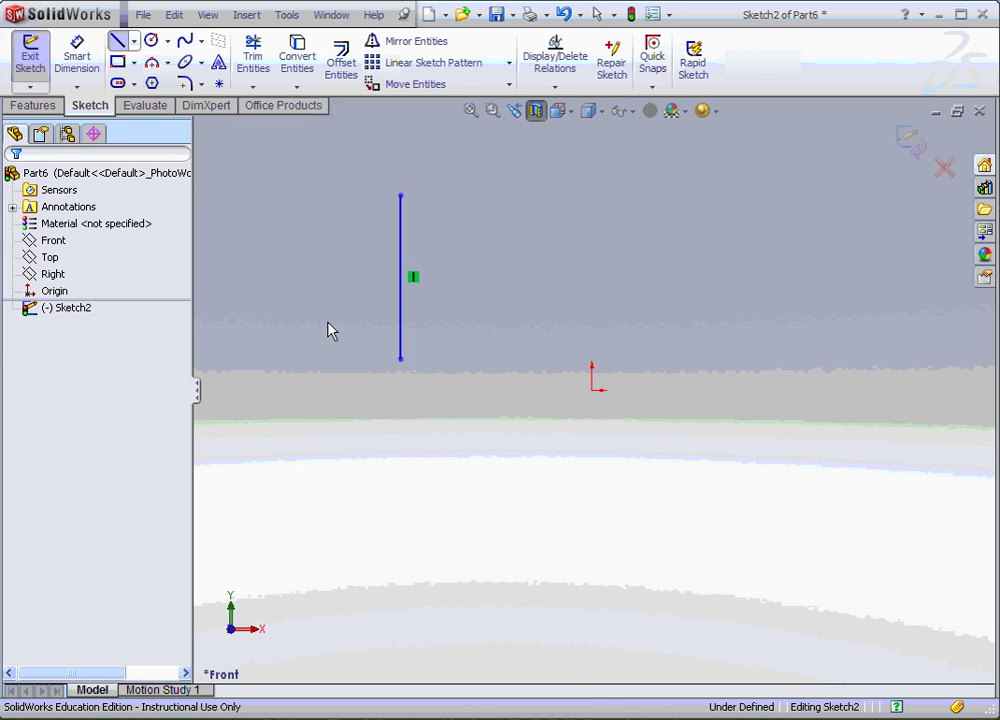
Draw a diagonal line about 6.09 in long, sloping down to the left and passing left of the origin.
left_click(118, 40)
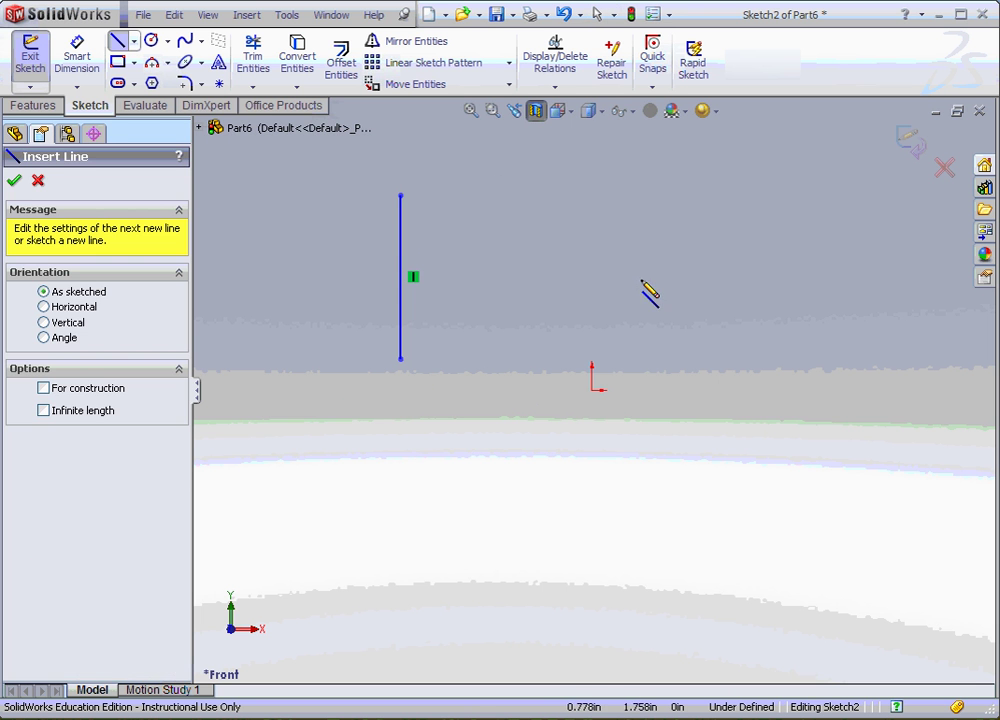
left_click_drag(638, 232, 378, 510)
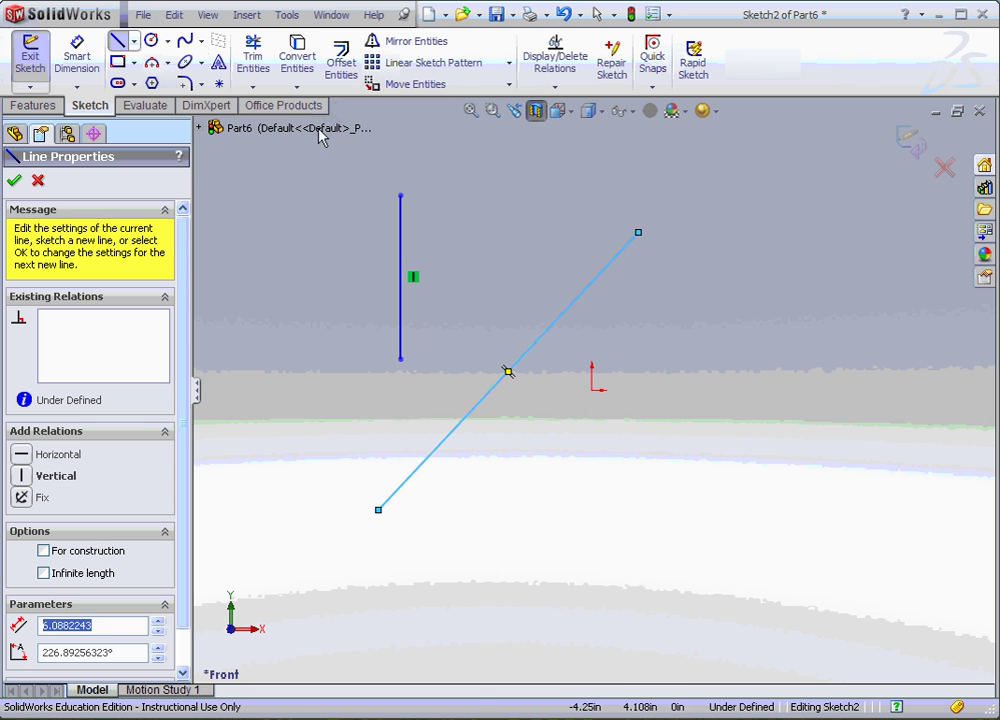
left_click(134, 41)
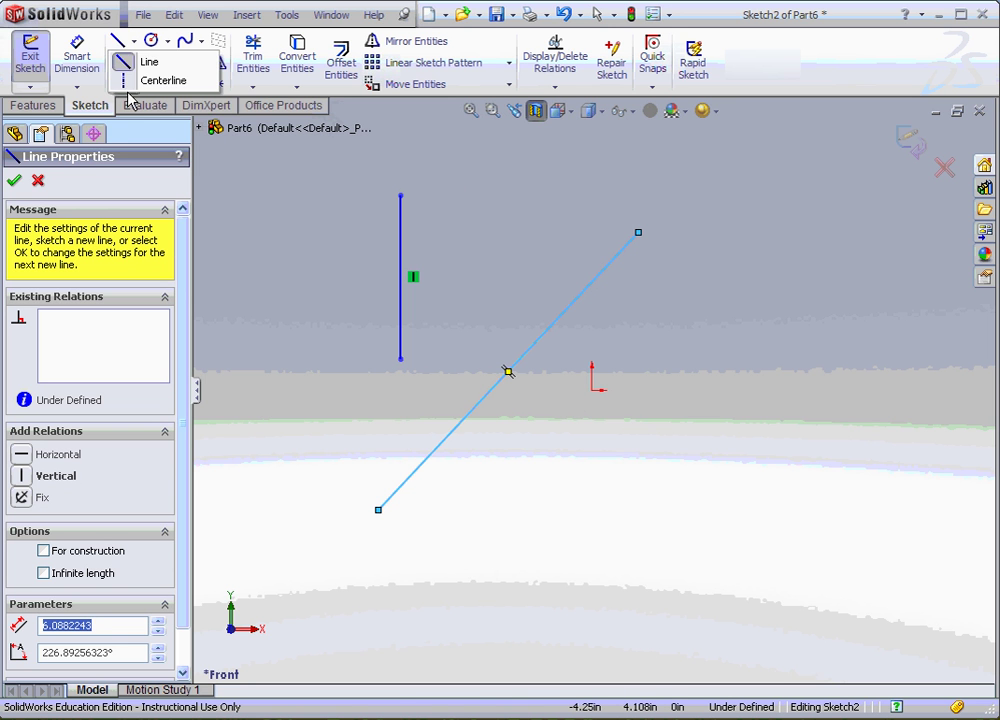
left_click(134, 62)
Draw a nearly vertical centerline well to the right of the origin.
left_click(132, 44)
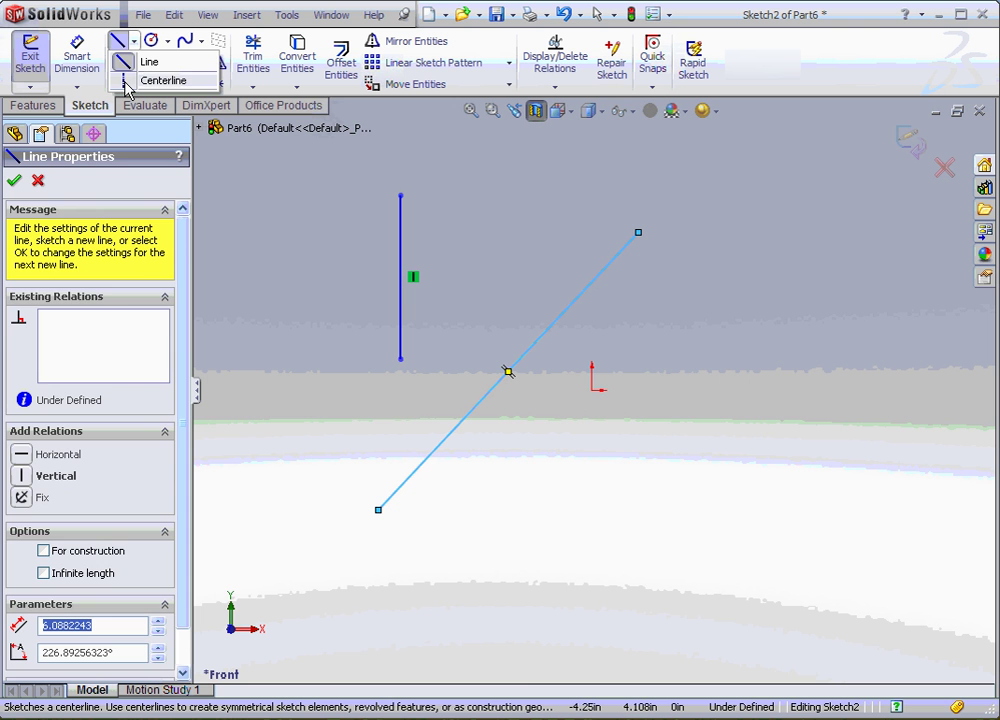
left_click(127, 82)
left_click_drag(851, 306, 835, 618)
key("Escape")
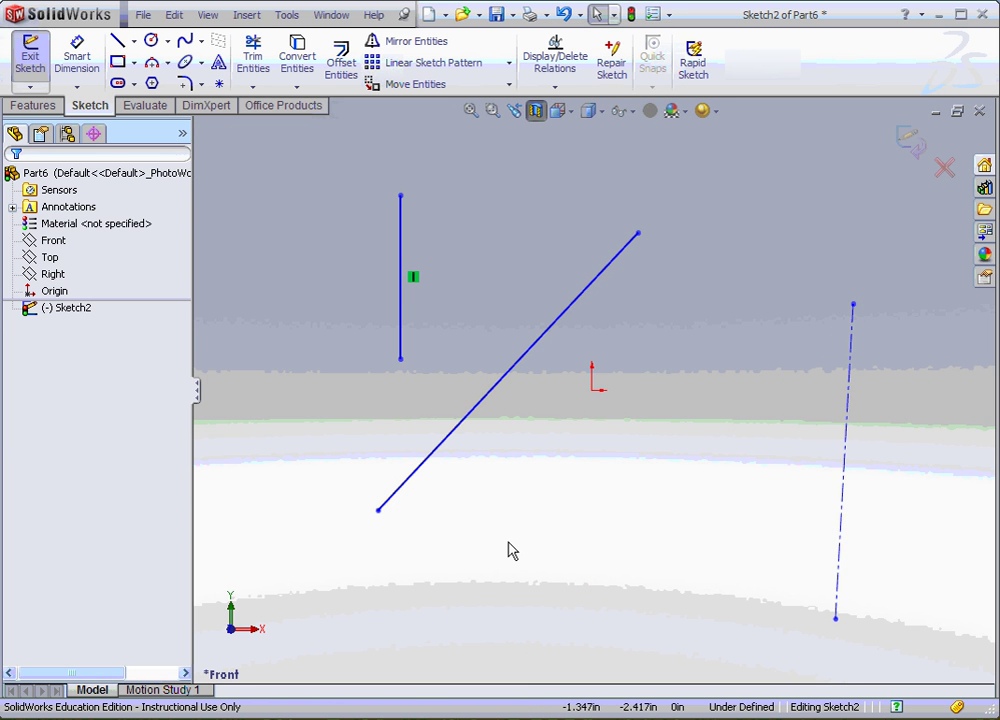
Convert the diagonal line into construction geometry.
left_click(453, 442)
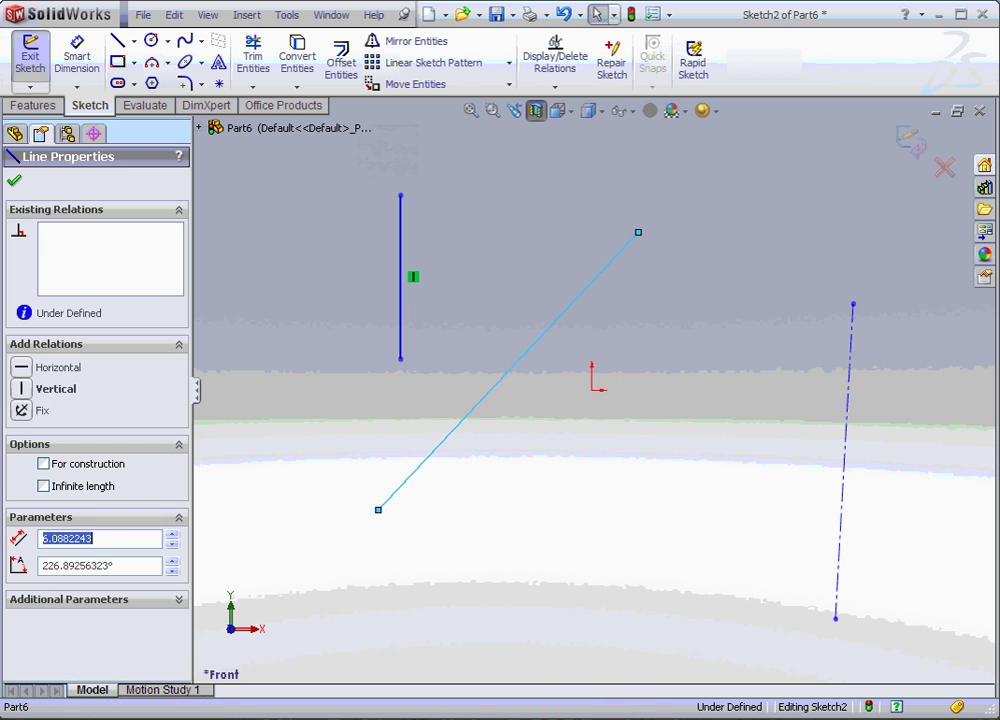
left_click(85, 466)
left_click(453, 549)
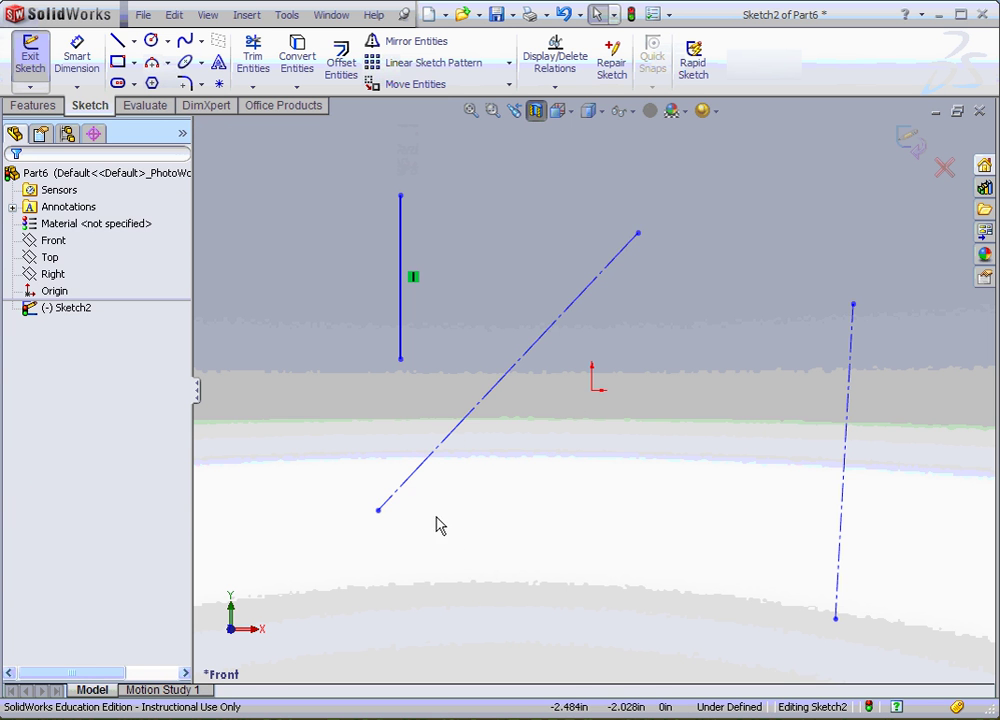
Change the diagonal construction line back into a regular solid line.
left_click(405, 482)
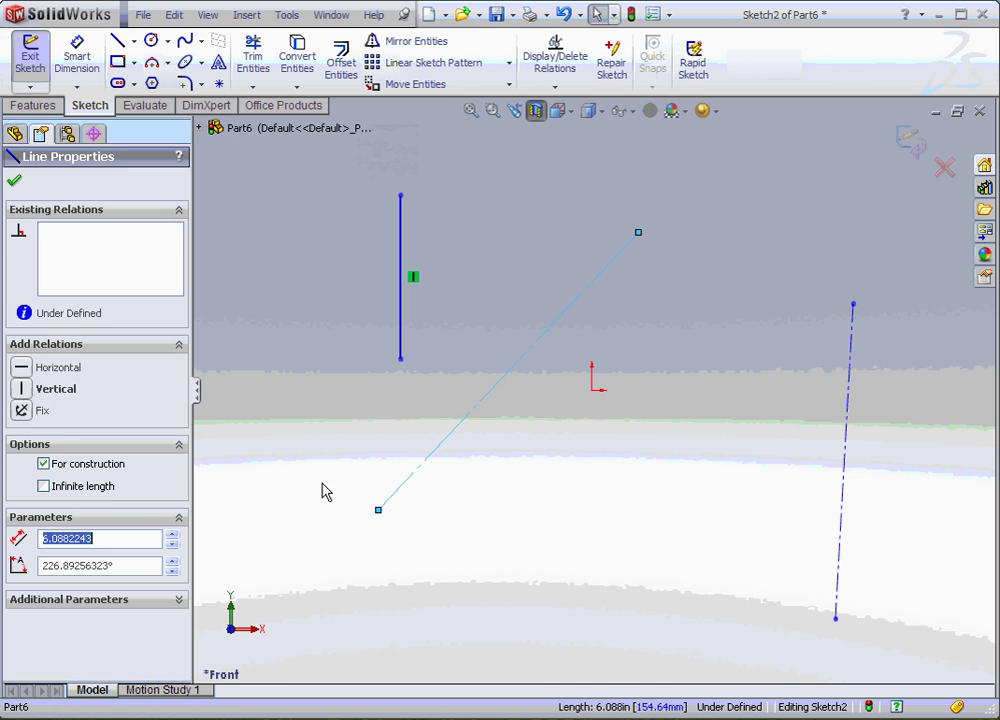
left_click(43, 464)
left_click(500, 529)
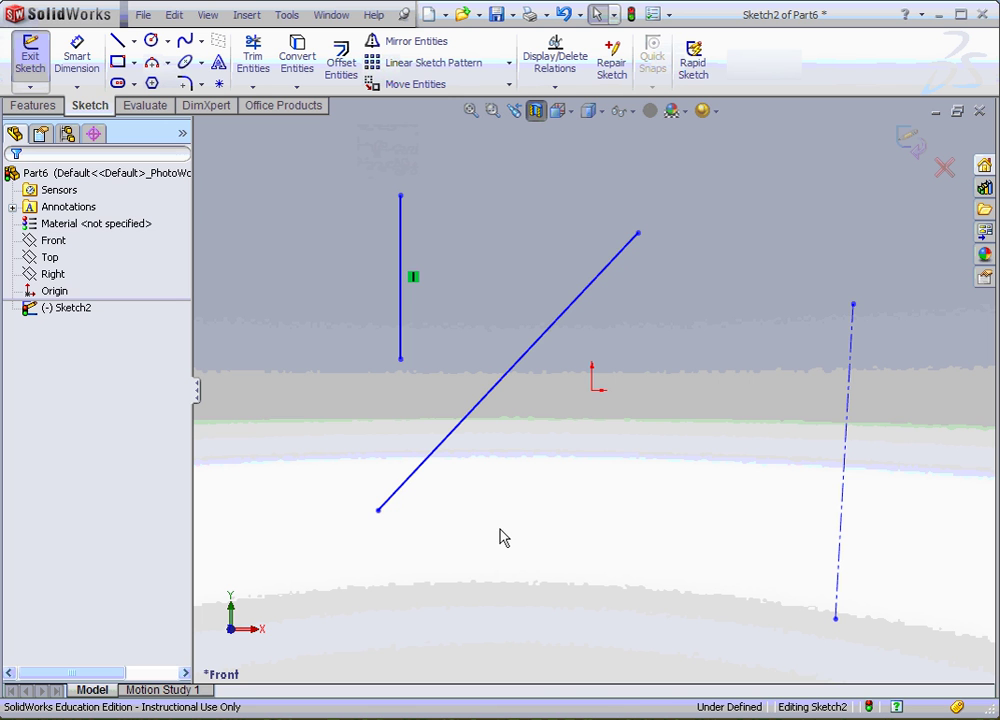
Add a Parallel relation between the vertical line and the diagonal line.
left_click(416, 275)
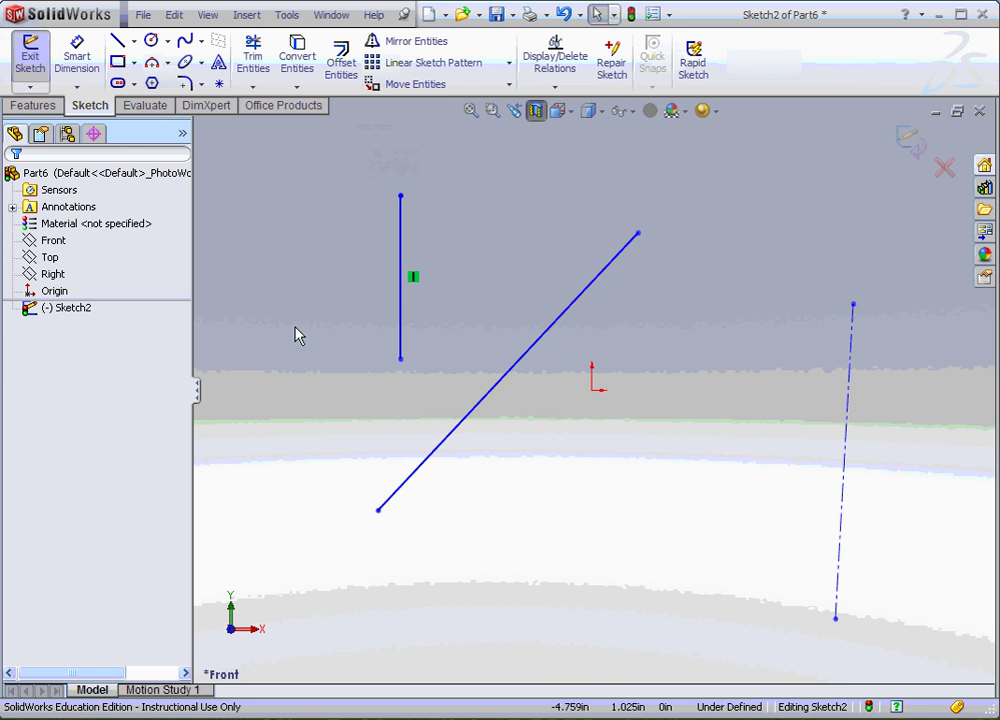
left_click(401, 330)
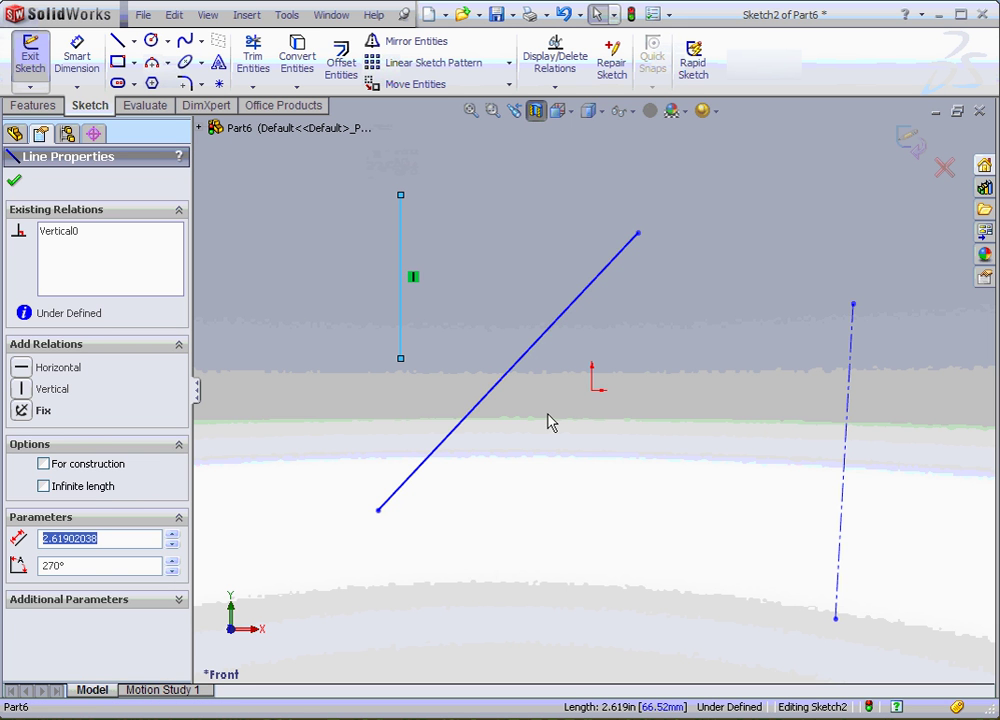
left_click(510, 374, "ctrl")
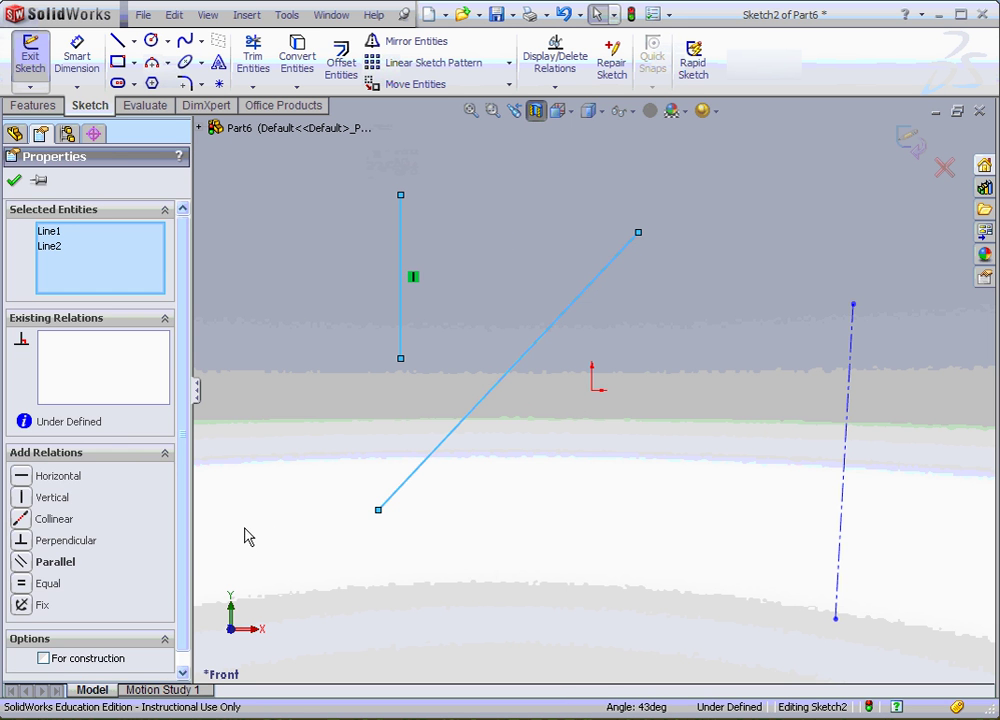
left_click(28, 566)
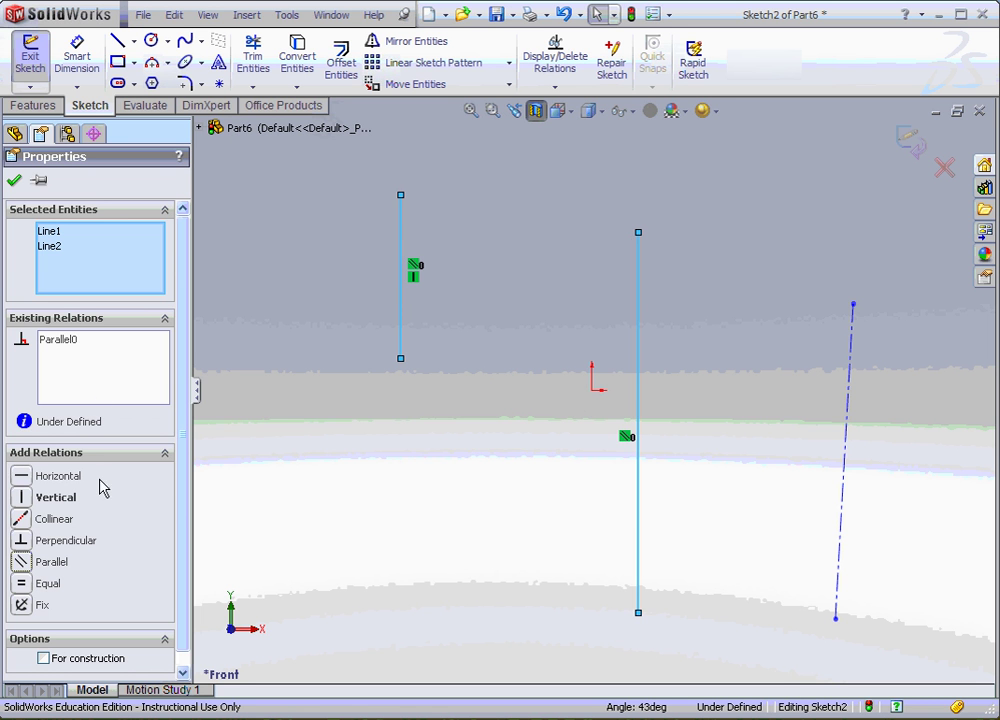
Delete the Parallel relation between the two selected solid lines.
left_click(69, 342)
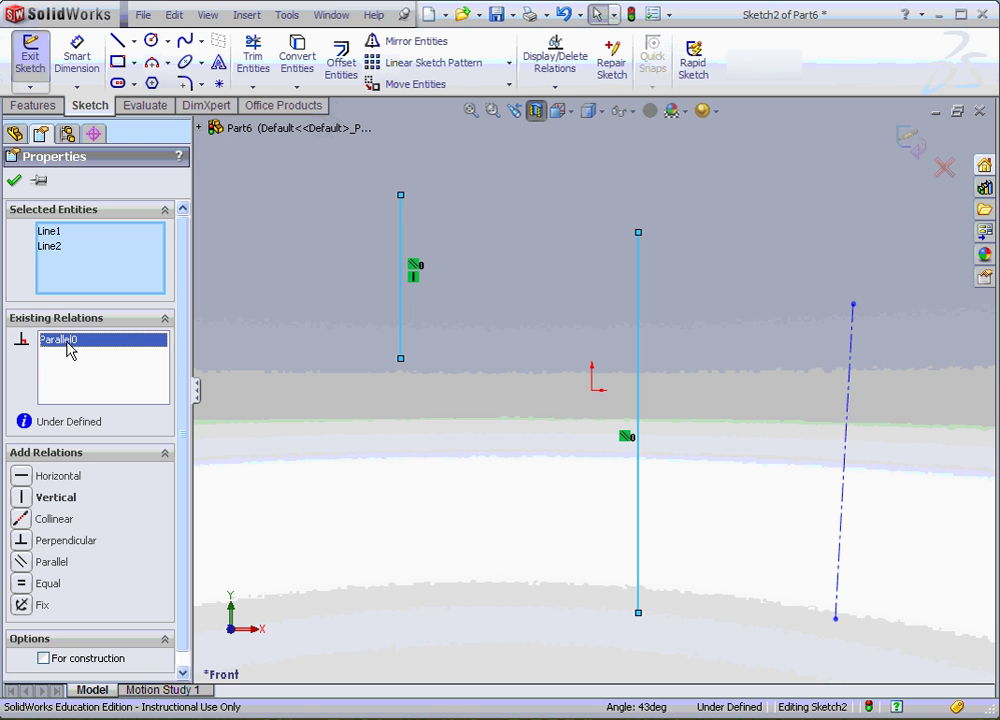
right_click(69, 343)
left_click(88, 369)
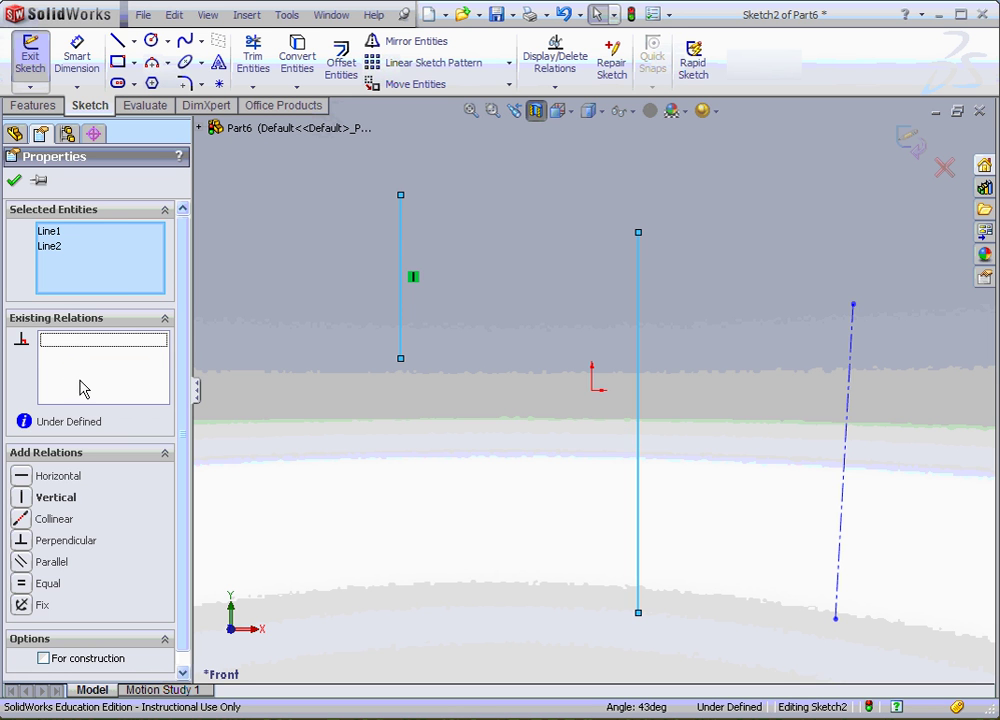
Add Perpendicular and Equal relations between the two selected solid lines.
left_click(24, 540)
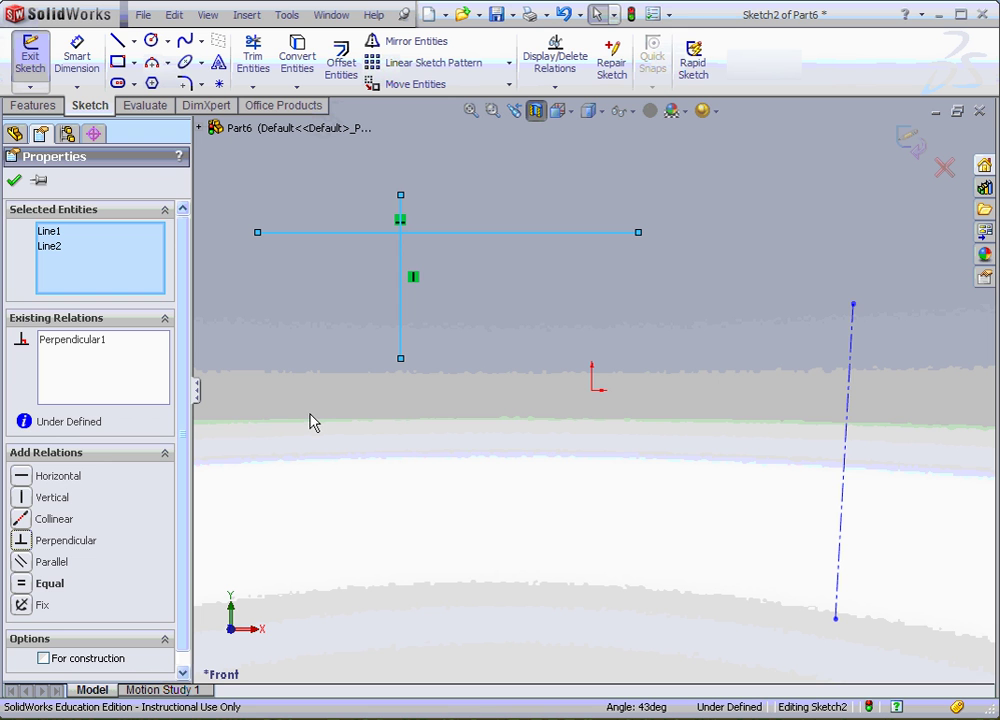
left_click(28, 583)
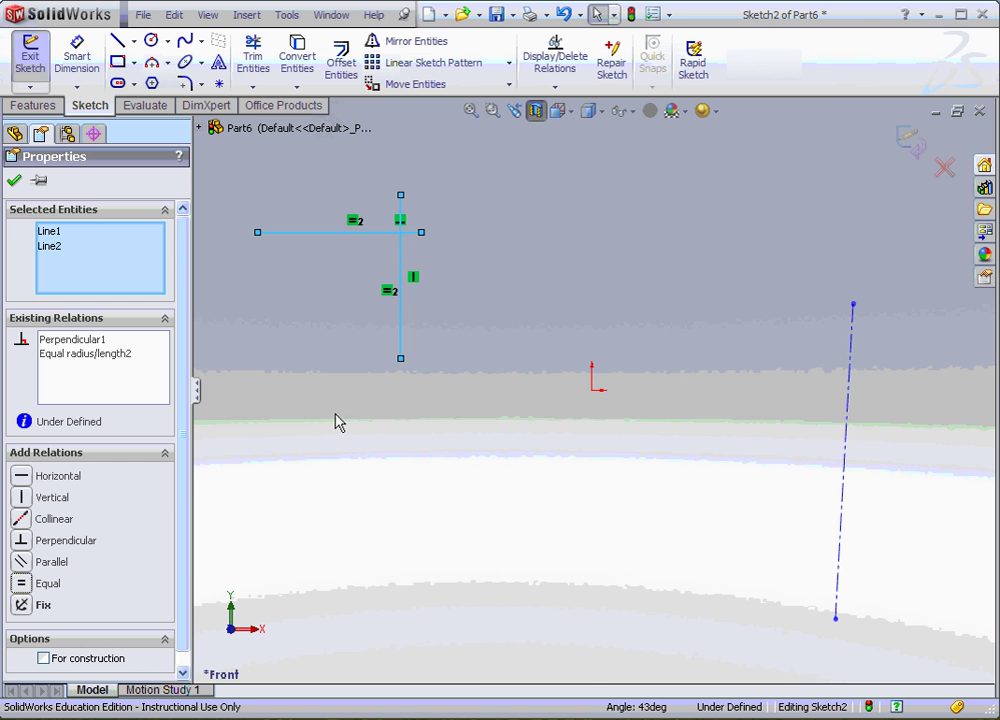
Power trim the short overhanging ends of the crossing horizontal and vertical lines so they meet in a corner.
mouse_move(337, 422)
middle_mouse_down()
mouse_move(312, 440)
mouse_move(323, 425)
middle_mouse_up()
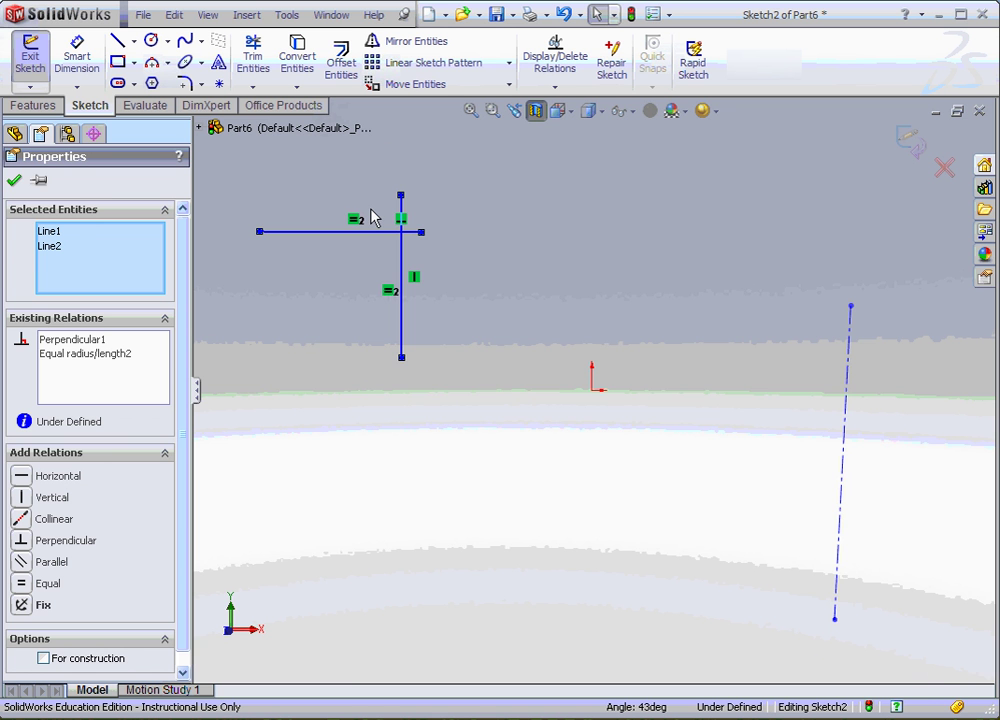
scroll(371, 209, "down", 4)
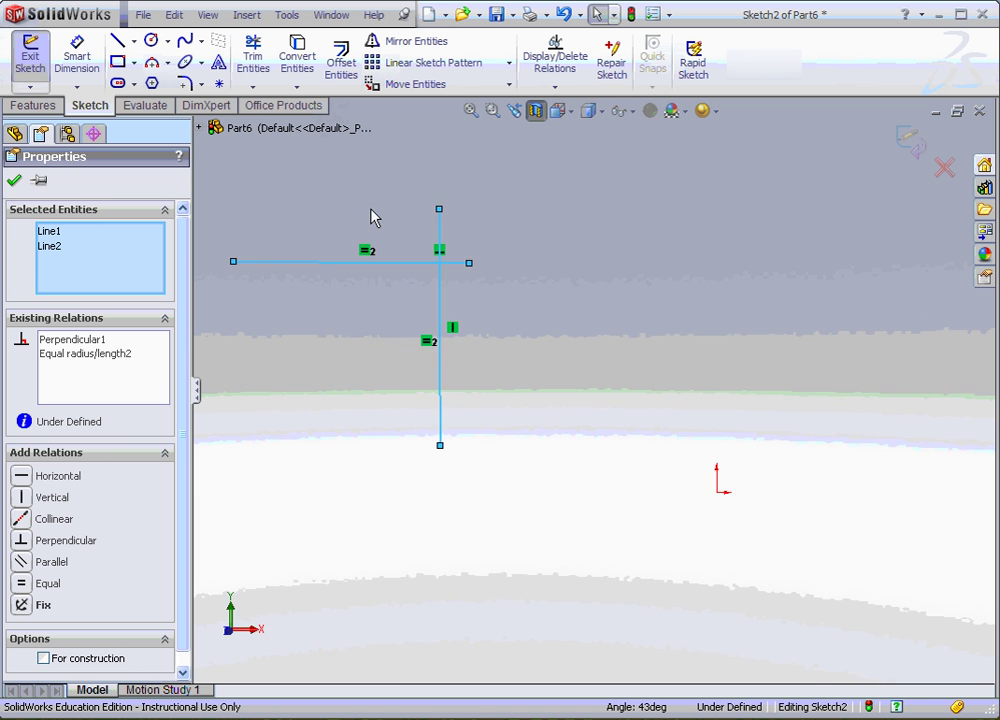
left_click(253, 58)
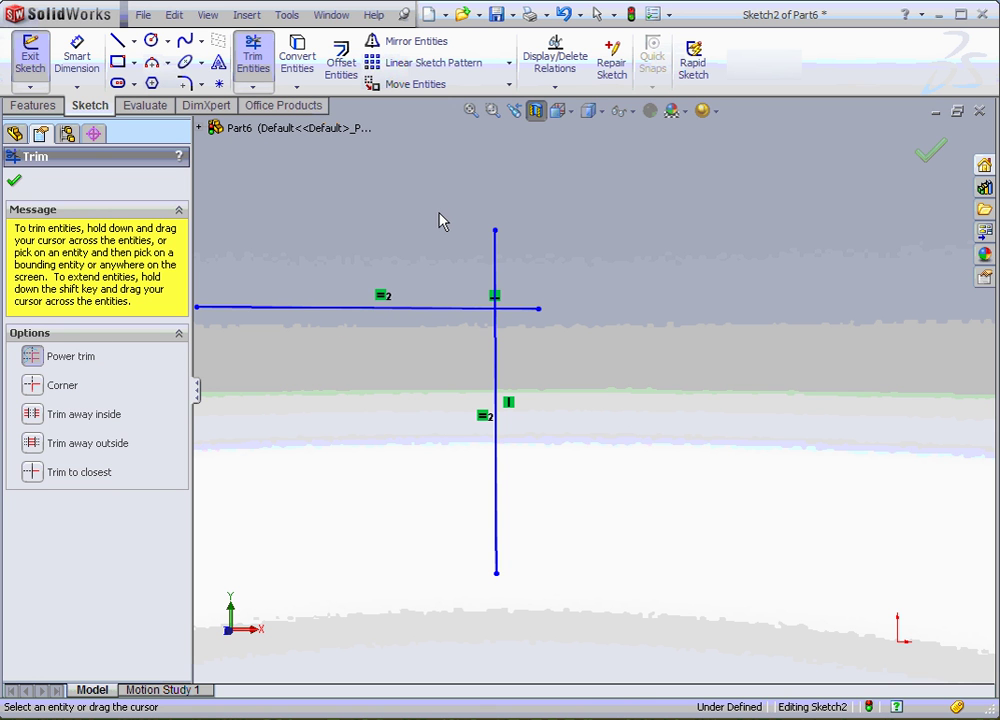
mouse_move(440, 214)
left_mouse_down()
mouse_move(516, 277)
mouse_move(532, 334)
left_mouse_up()
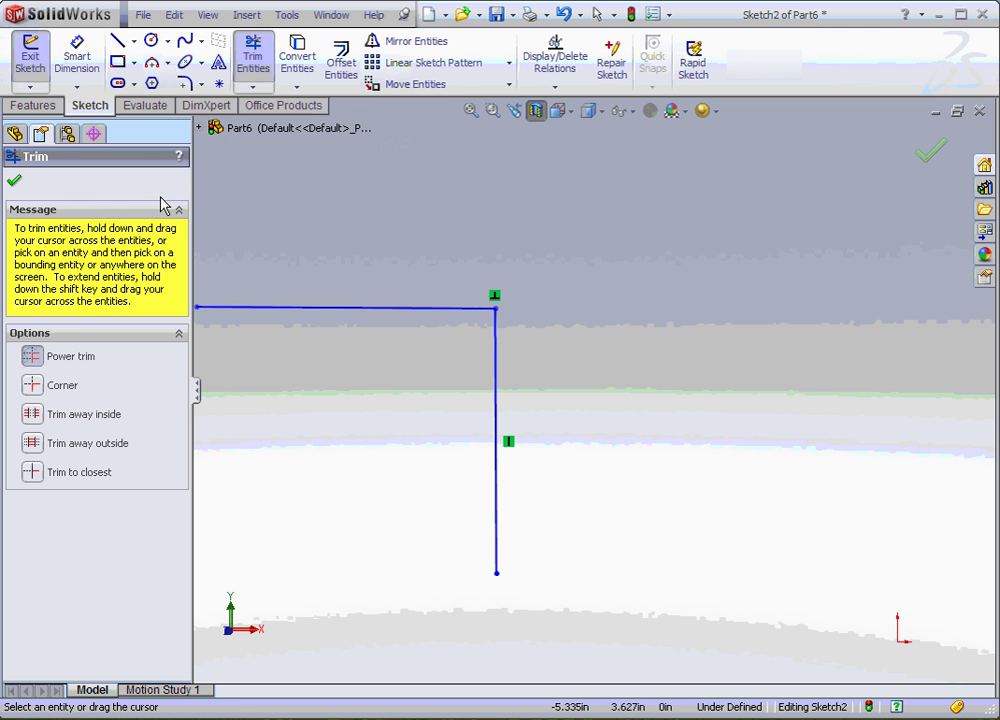
key("Escape")
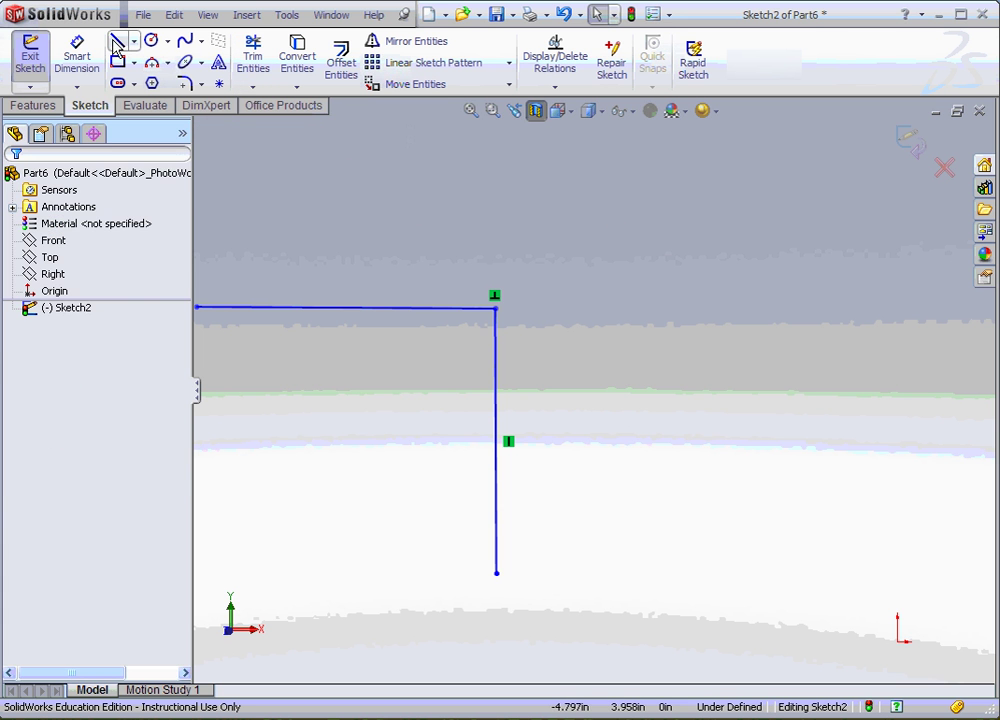
Draw a diagonal line sloping down to the right across both the horizontal and the vertical line.
left_click(118, 40)
left_click(319, 243)
left_click(599, 486)
key("Escape")
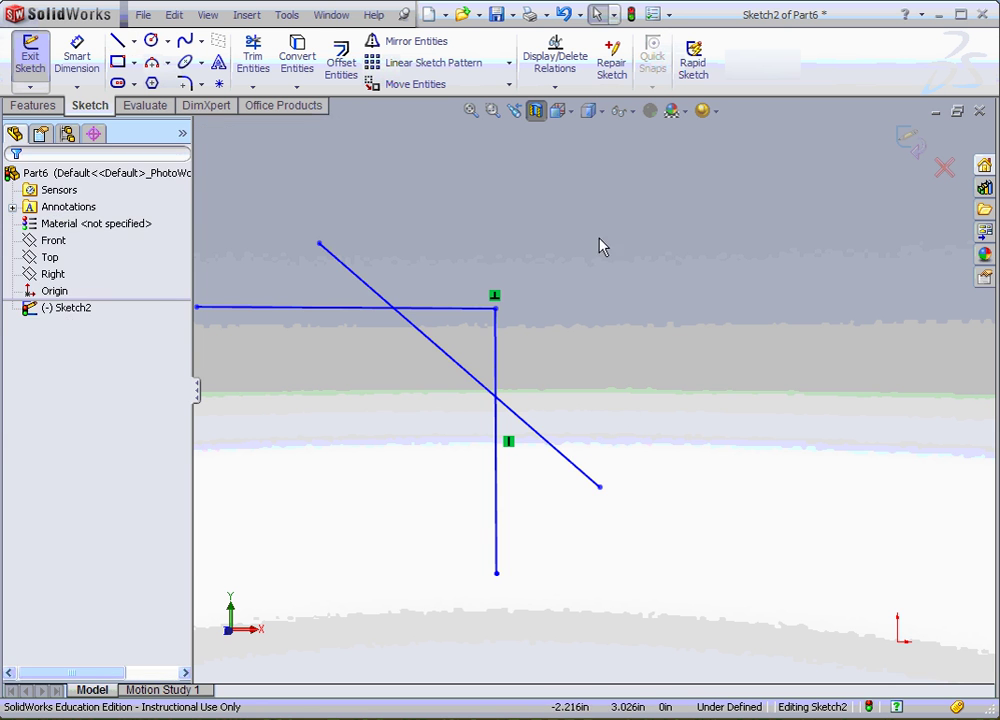
Trim the horizontal and diagonal lines to a corner with the Corner option, keeping the horizontal part right of their intersection.
left_click(258, 62)
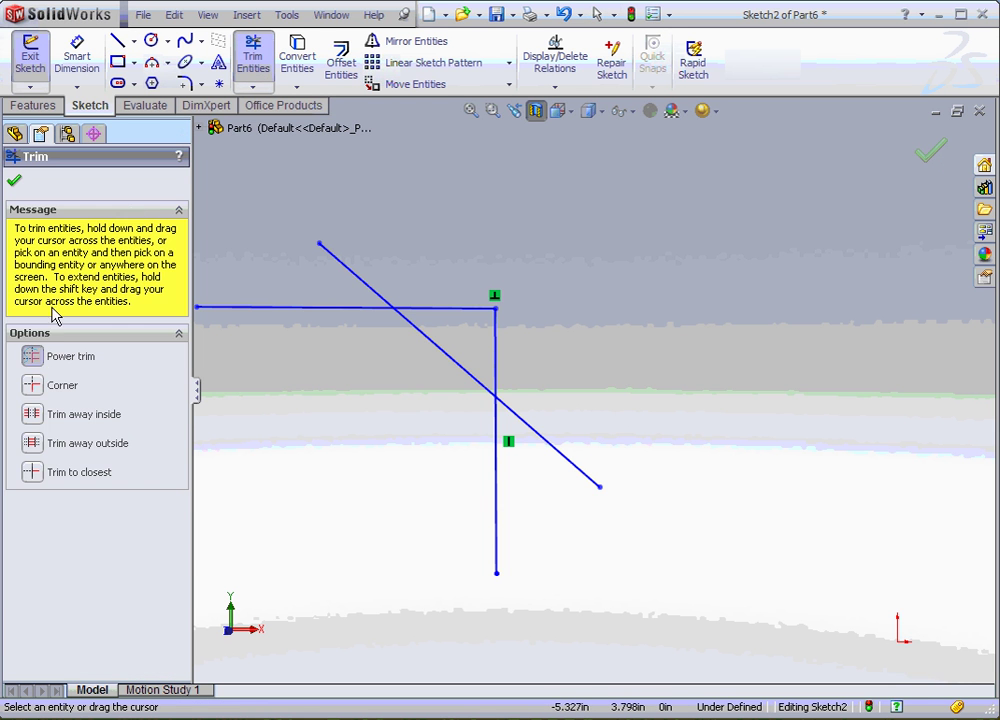
left_click(33, 385)
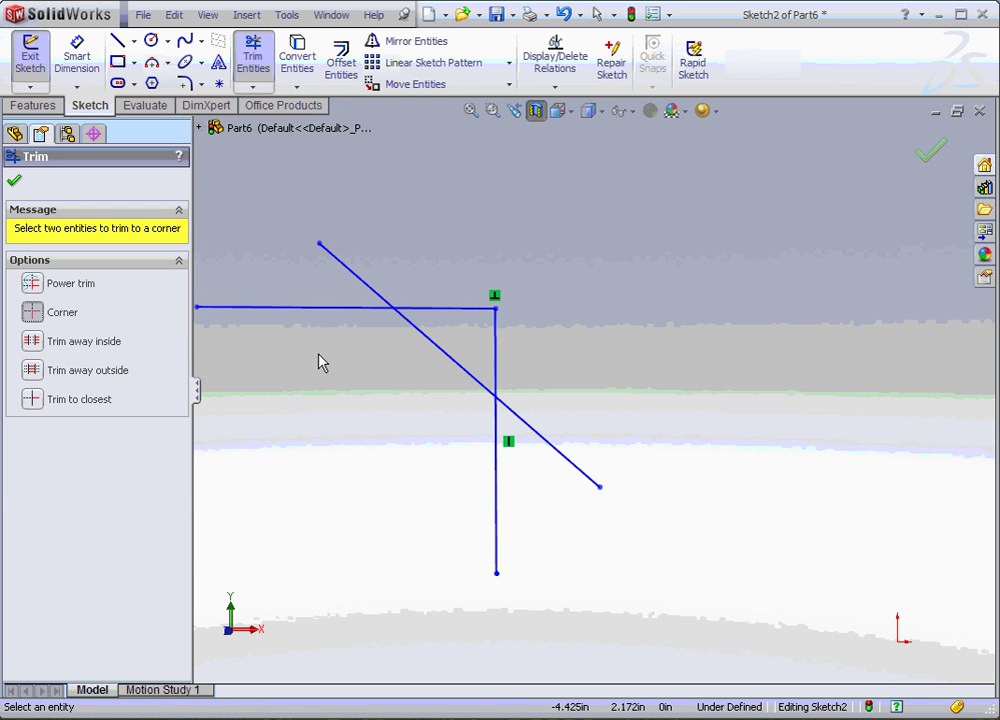
left_click(451, 308)
left_click(436, 348)
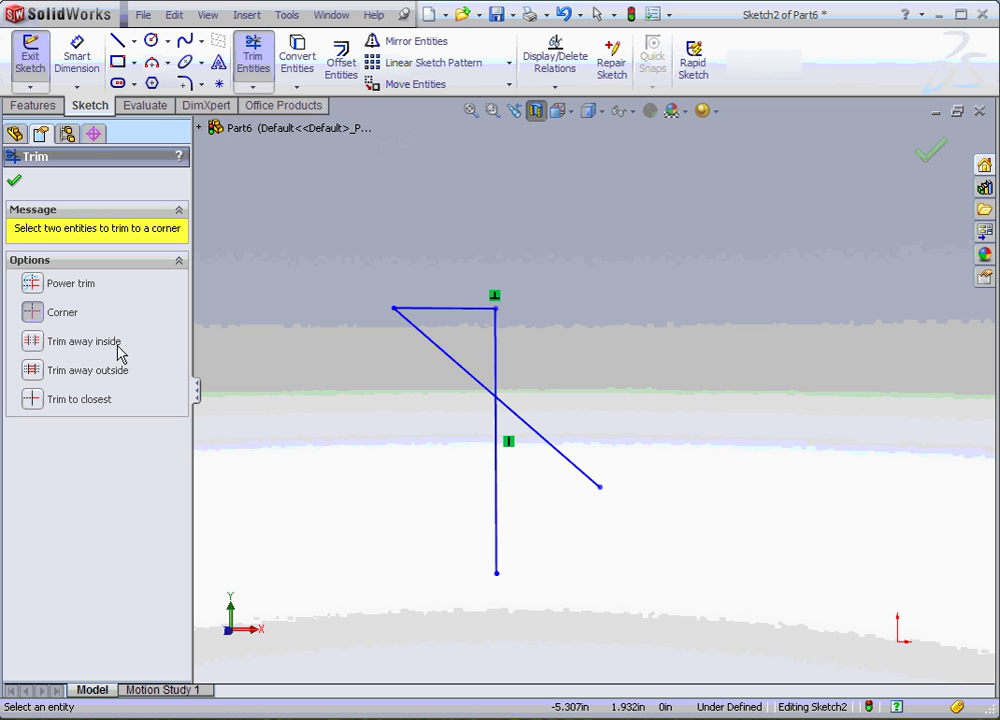
Use Trim away inside to remove the vertical line's upper portion between the horizontal and diagonal lines.
left_click(36, 342)
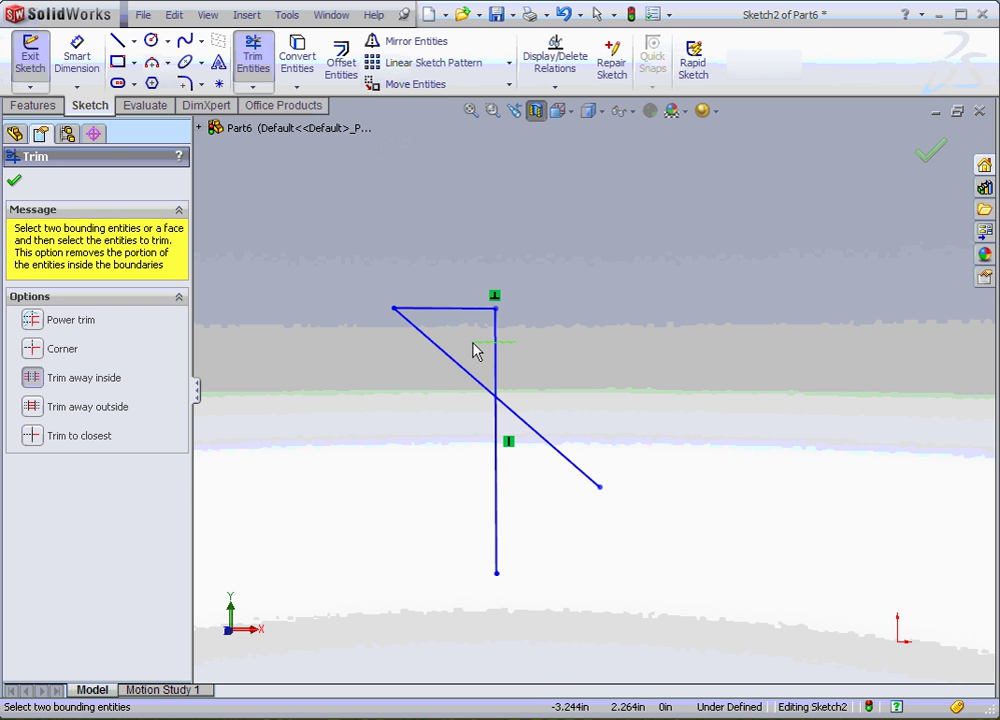
left_click(471, 309)
left_click(437, 346)
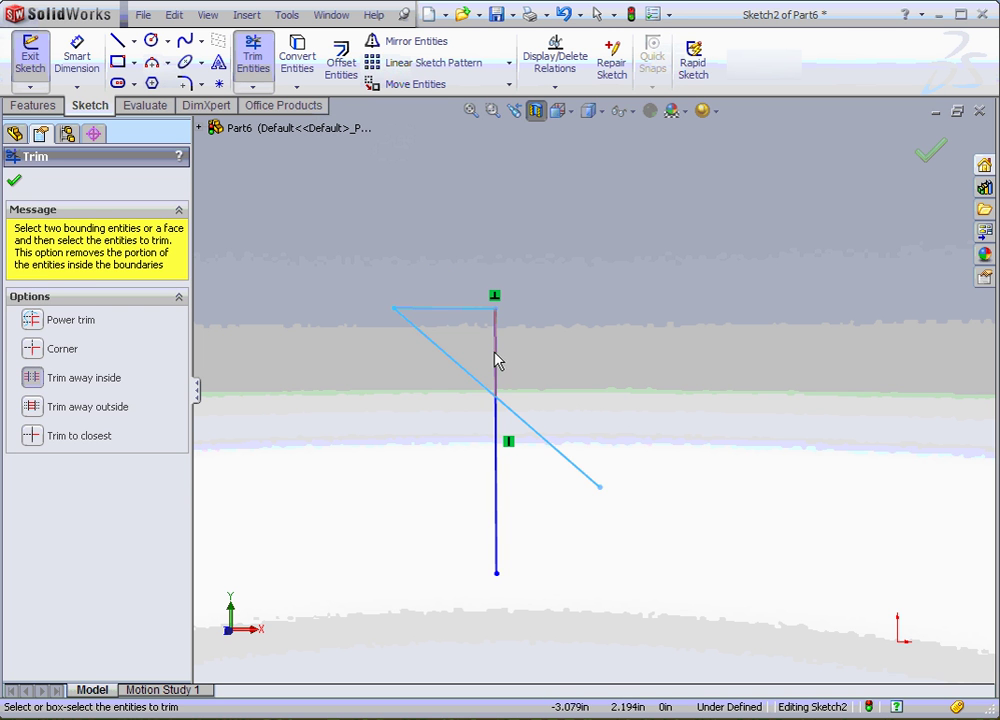
left_click(497, 360)
key("Escape")
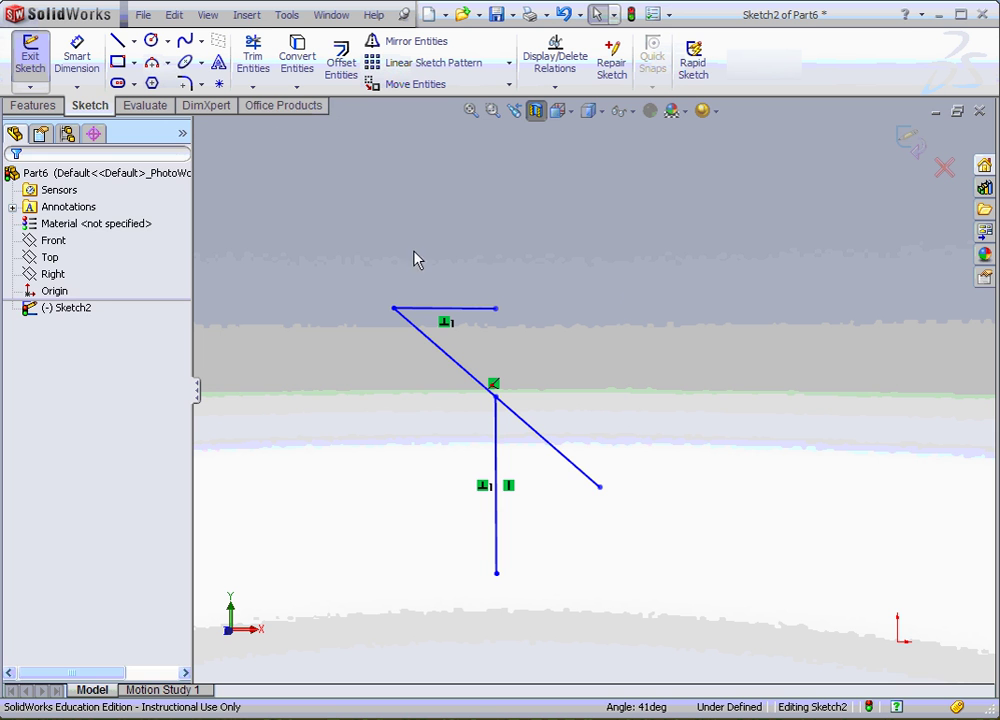
Use Trim to closest to remove the diagonal line's lower portion beyond the vertical line.
left_click(254, 68)
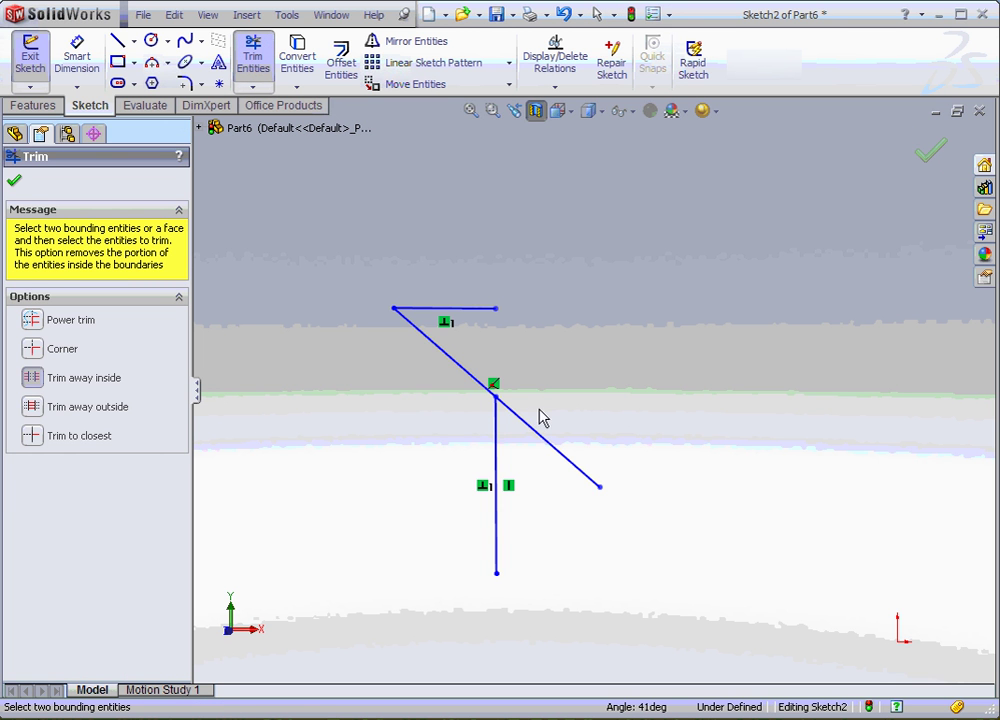
left_click(60, 435)
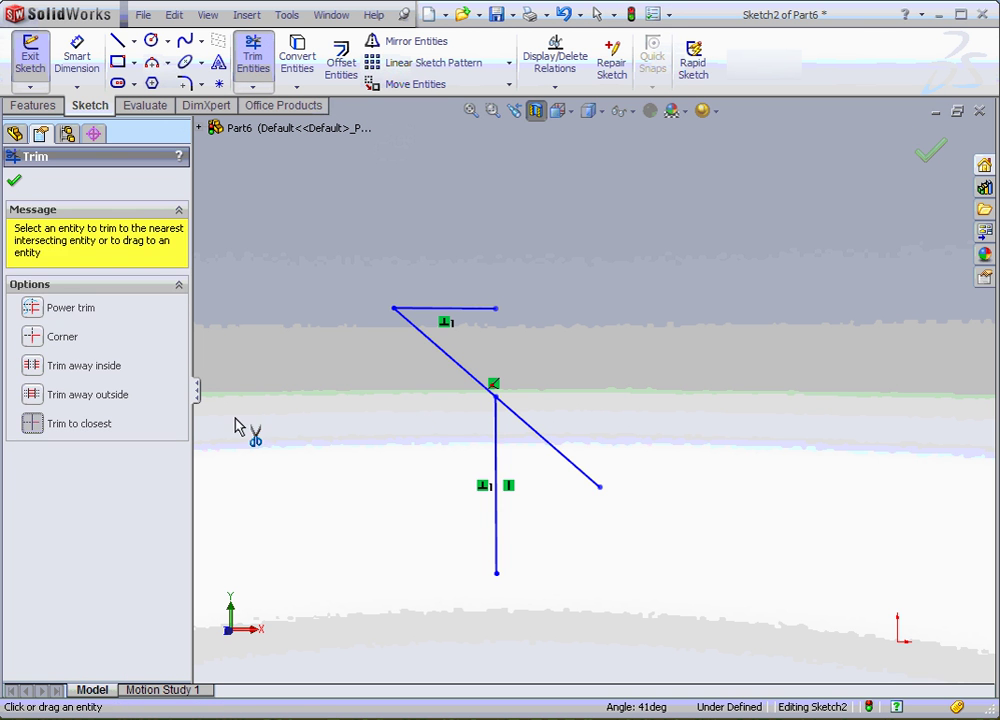
left_click(506, 413)
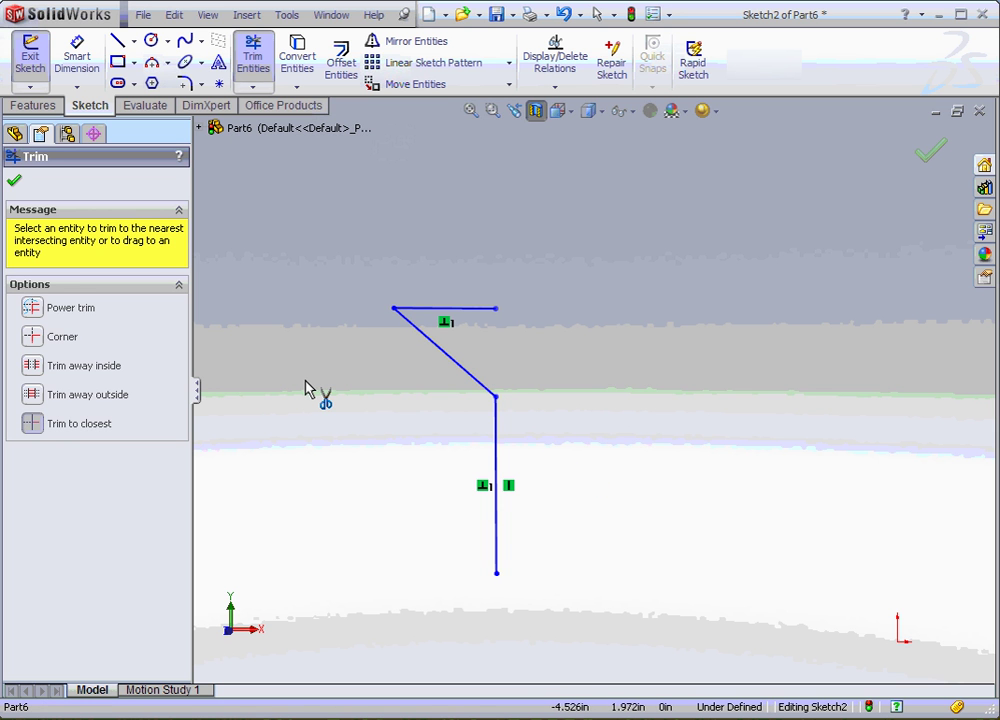
left_click(15, 181)
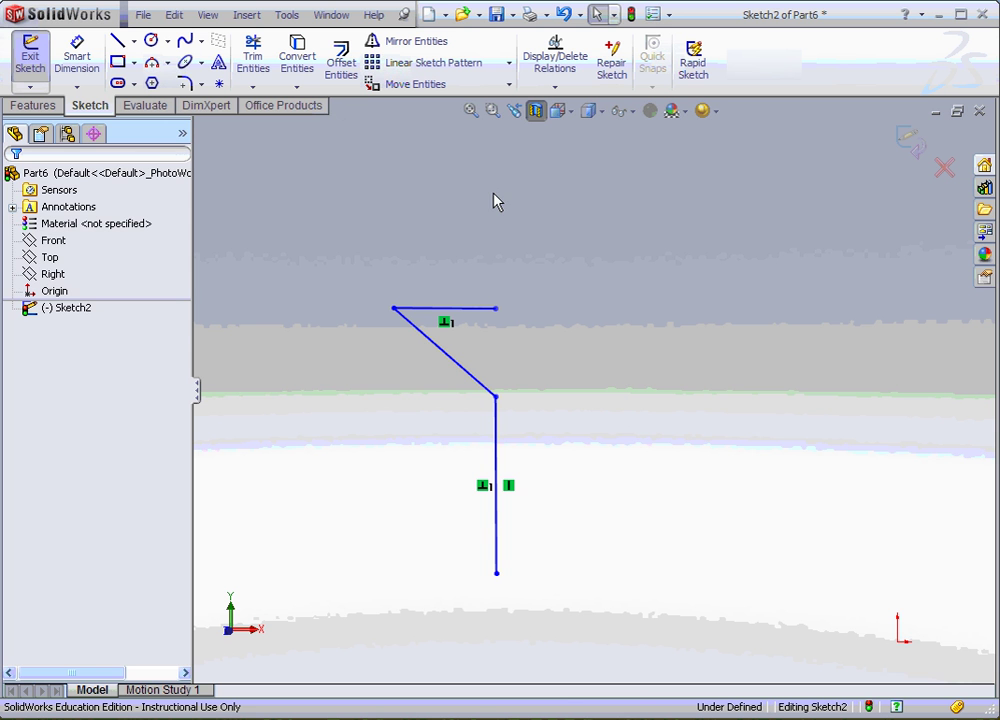
Draw a center-point circle about 0.74 in in diameter to the right of the lines.
left_click(151, 41)
left_click(676, 279)
left_click(714, 308)
key("Escape")
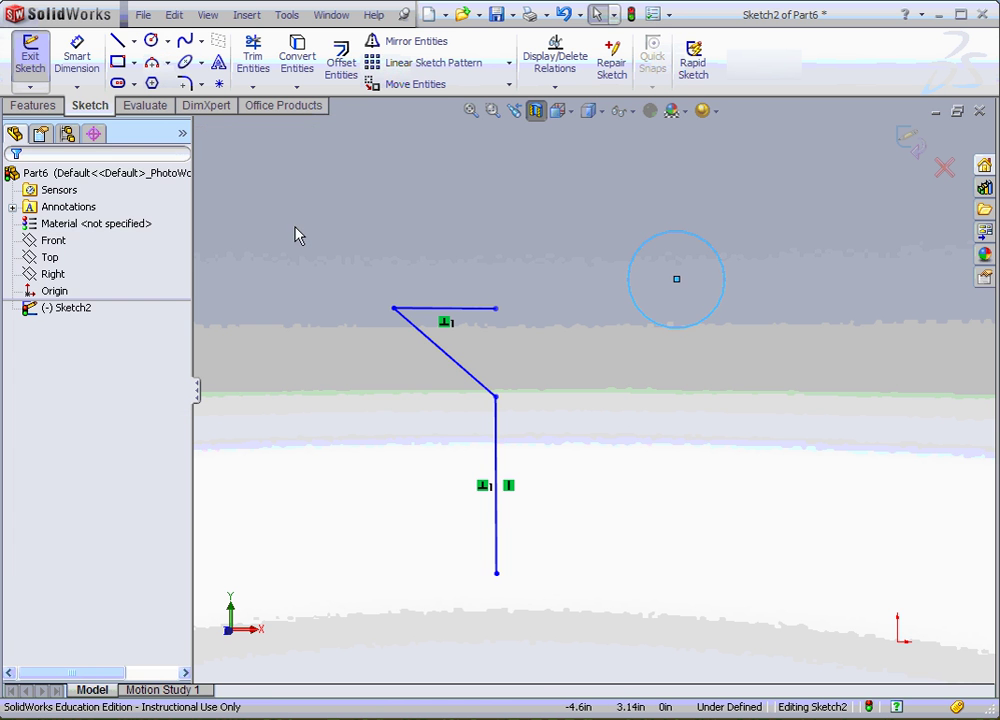
Draw a perimeter circle of about 1.24 in radius tangent to the diagonal, horizontal and vertical lines.
left_click(167, 41)
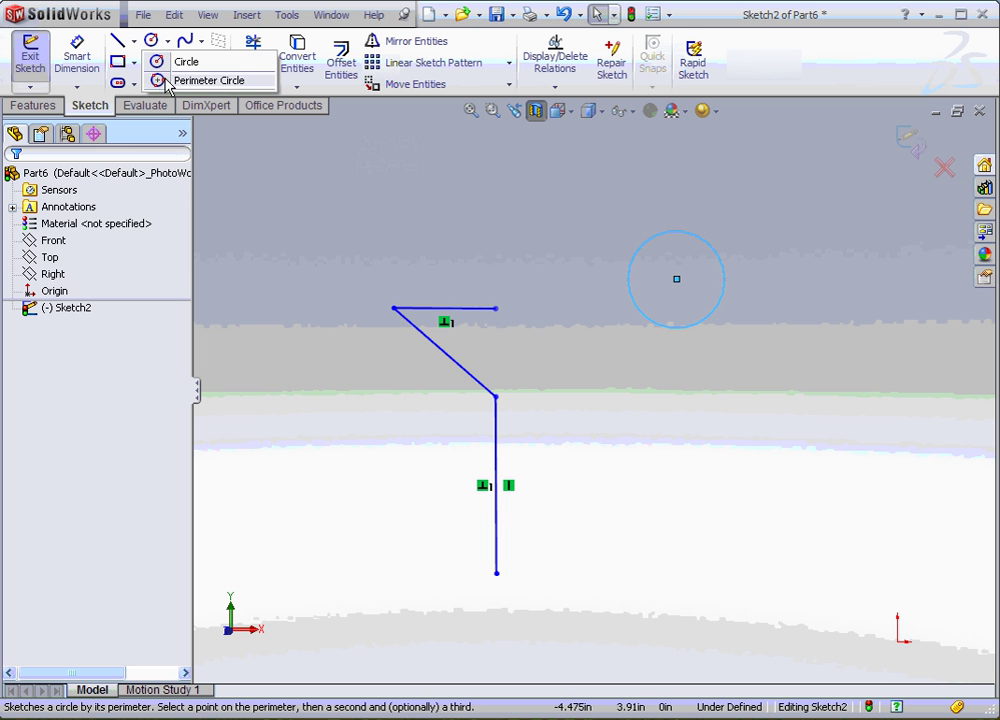
left_click(160, 80)
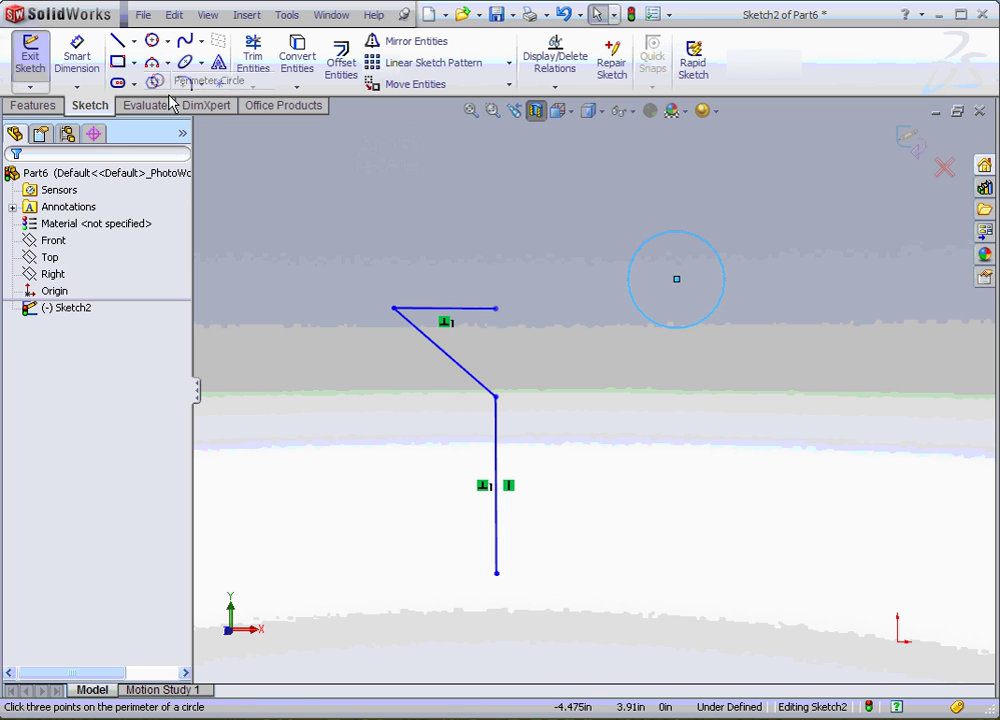
left_click(460, 367)
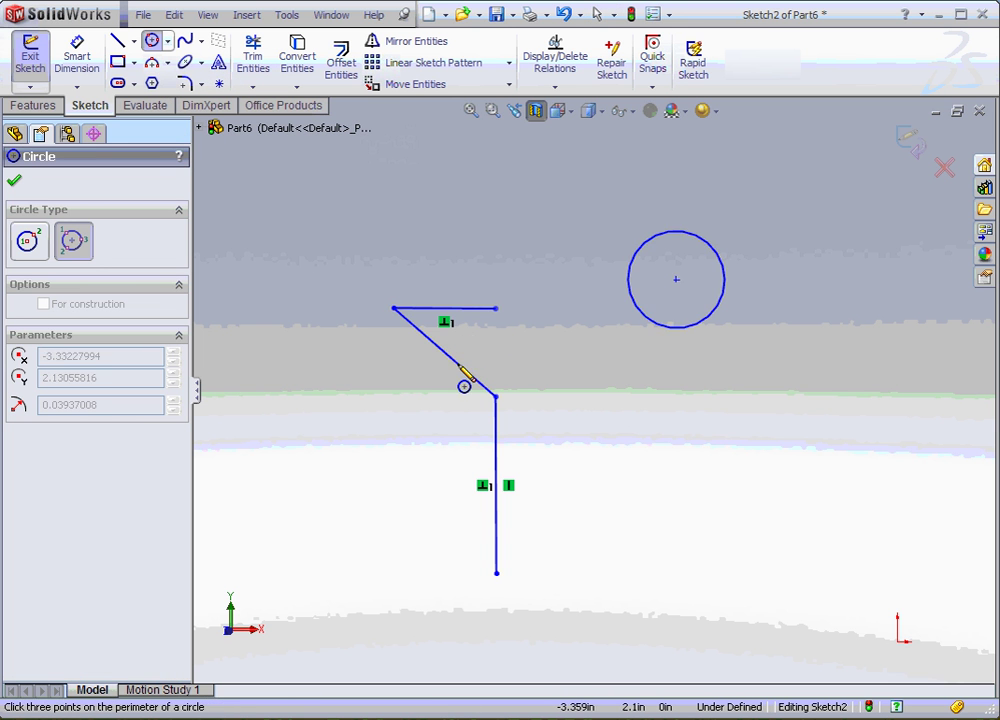
left_click(476, 312)
left_click(497, 443)
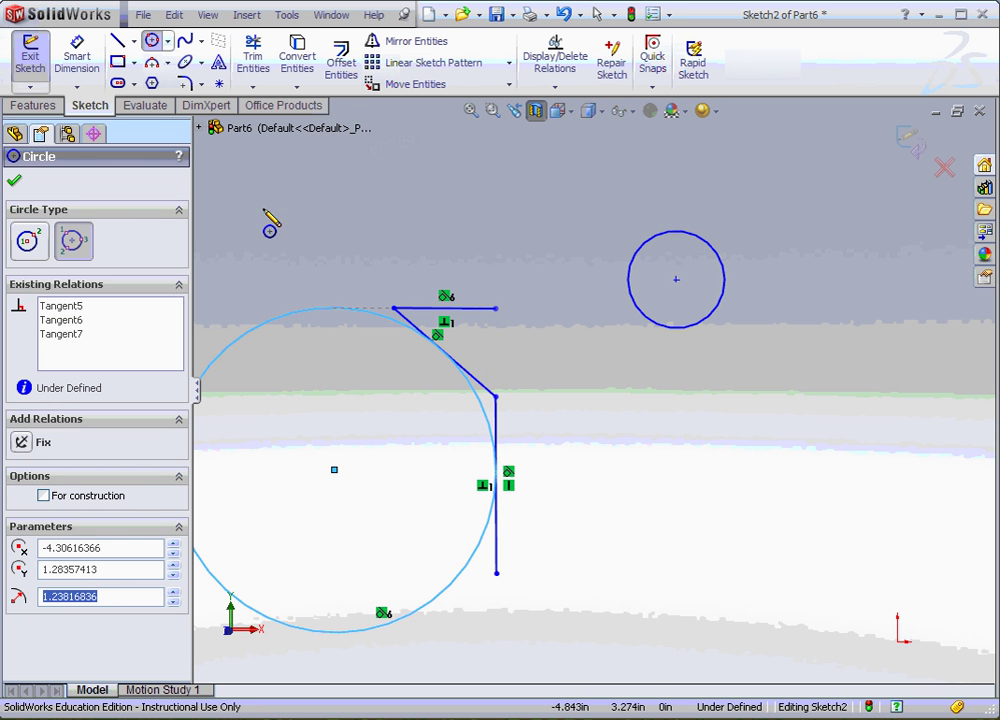
left_click(14, 180)
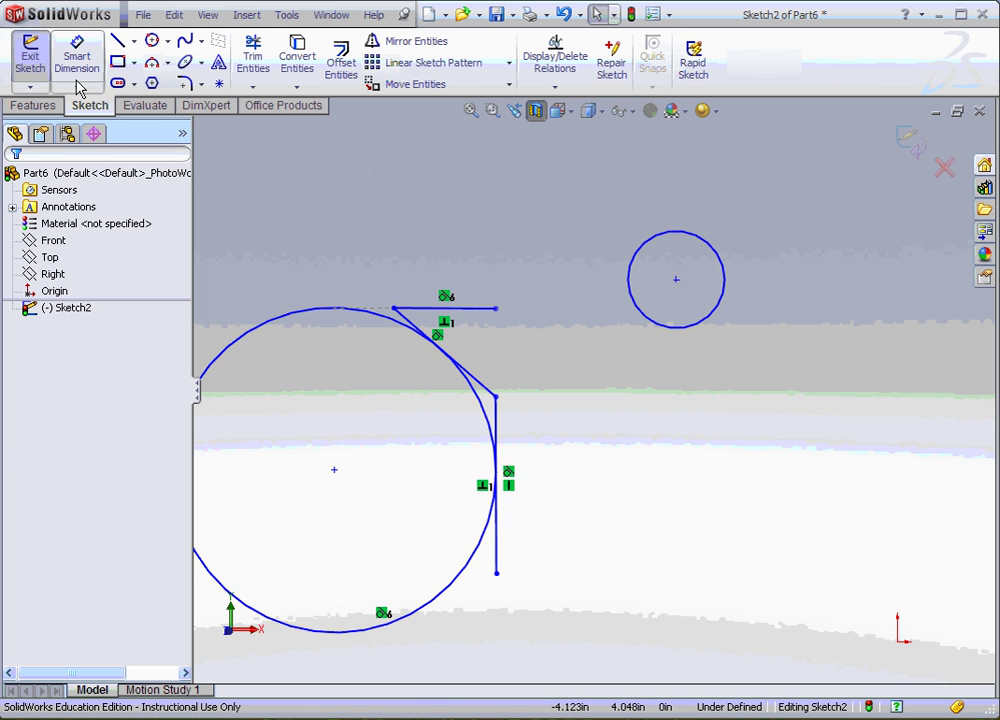
Draw a horizontal centerpoint straight slot about 1.72 in long and 0.39 in wide above the lines.
left_click(117, 85)
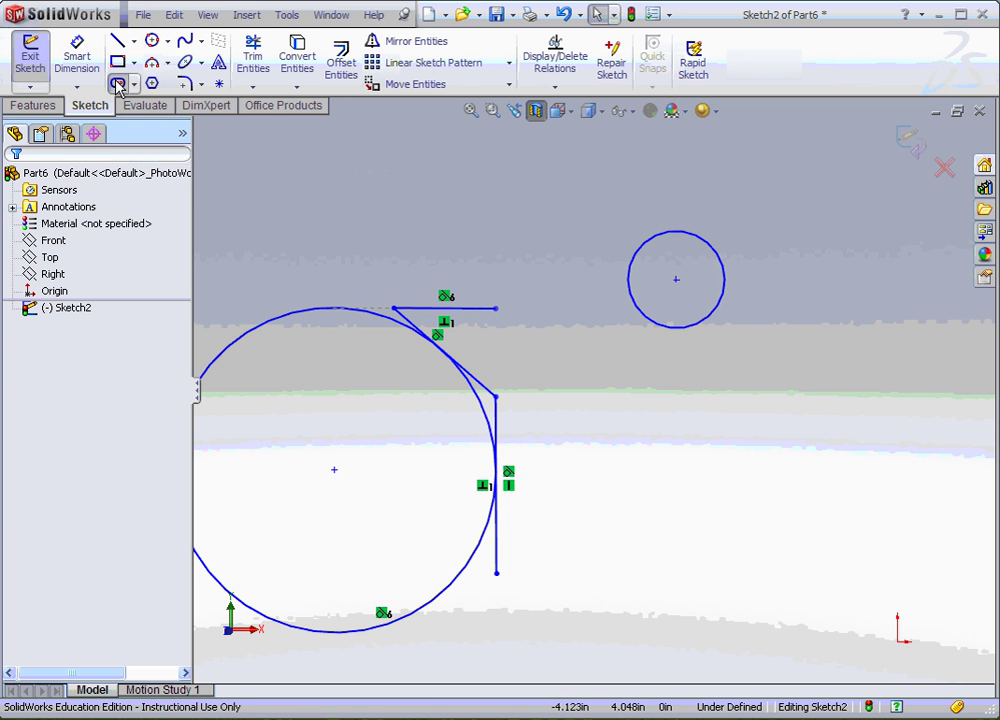
left_click(378, 222)
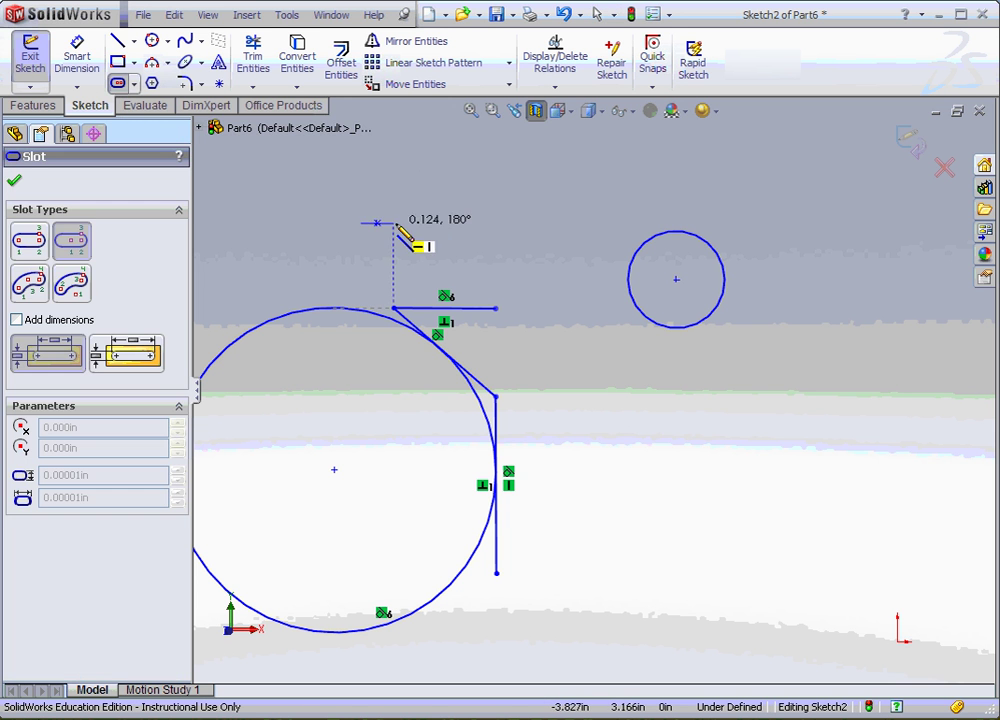
left_click(490, 224)
left_click(490, 199)
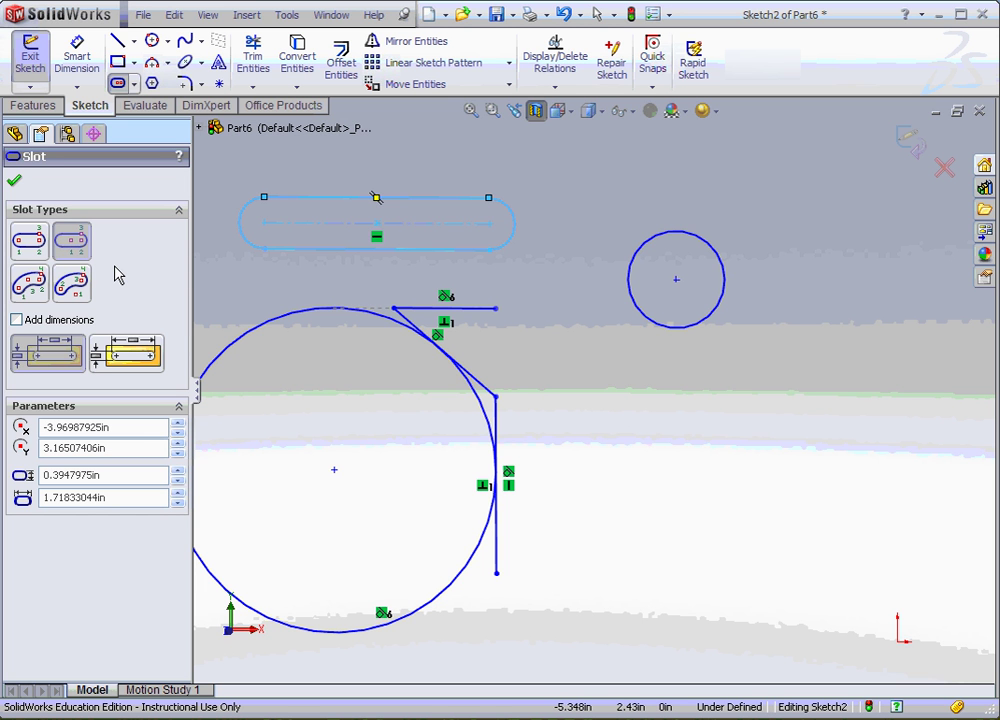
left_click(14, 181)
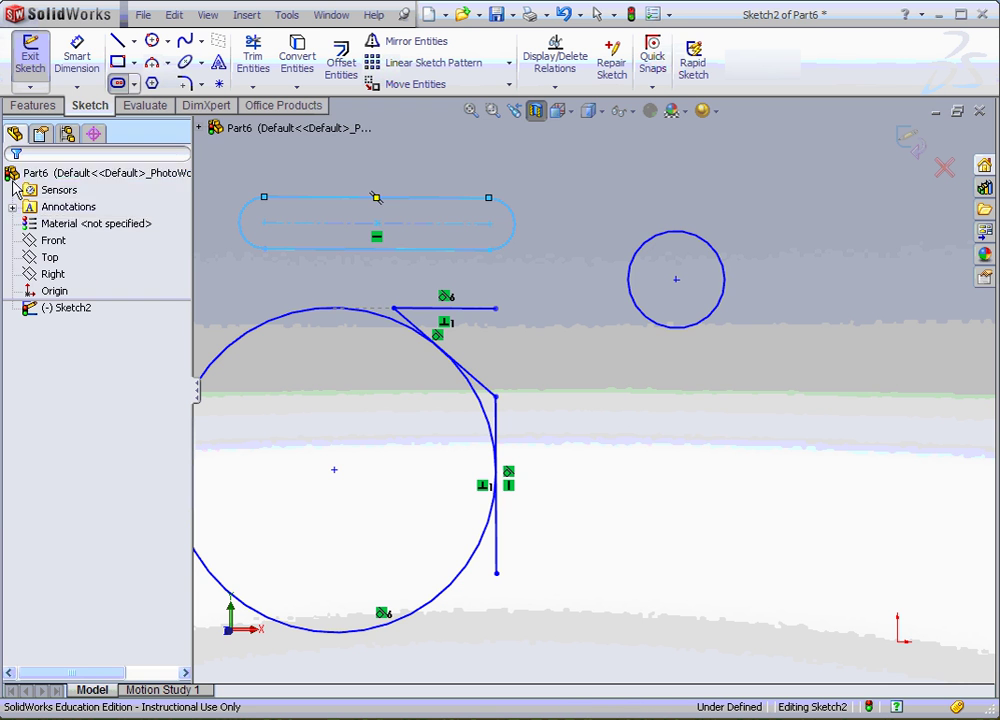
Dimension the small circle's diameter with Smart Dimension, placing the text below and to its right and accepting the value.
left_click(78, 56)
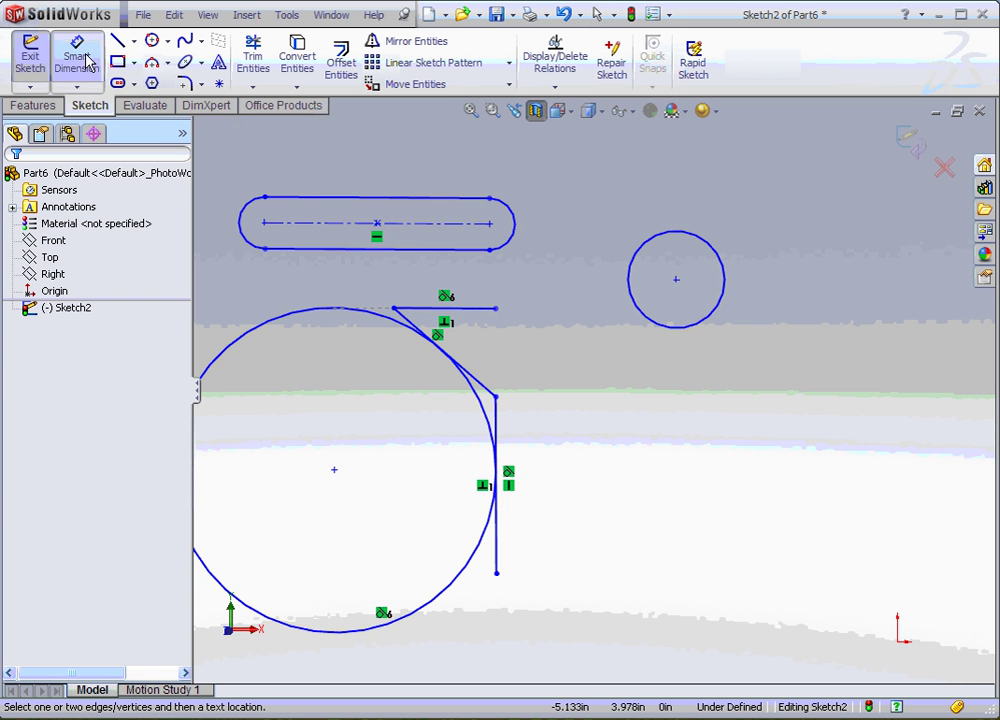
left_click(698, 324)
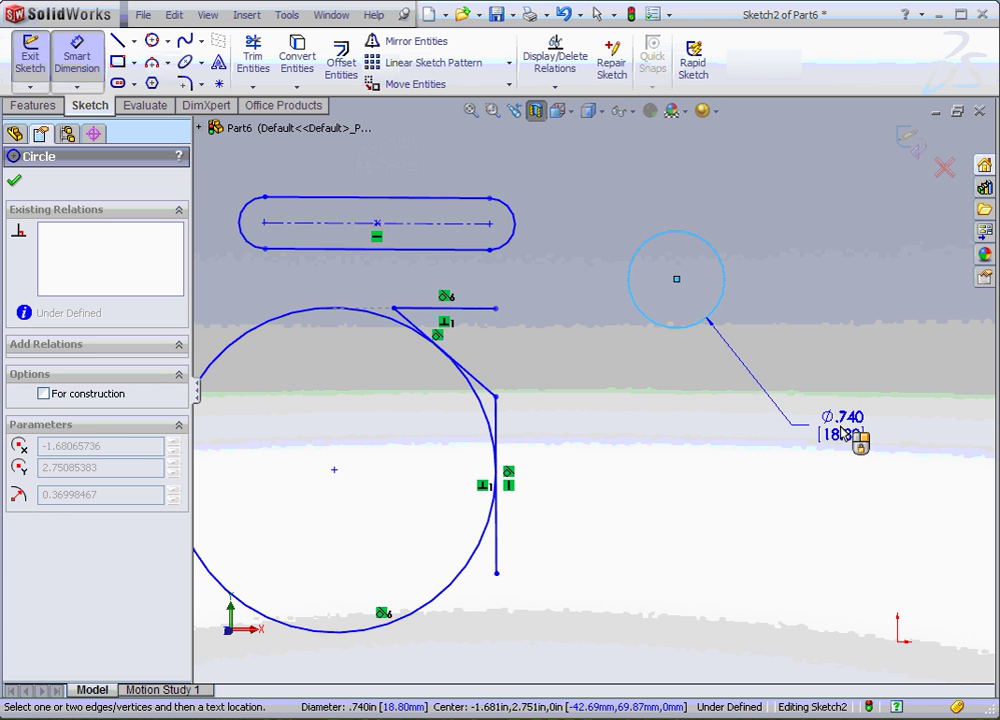
left_click(852, 438)
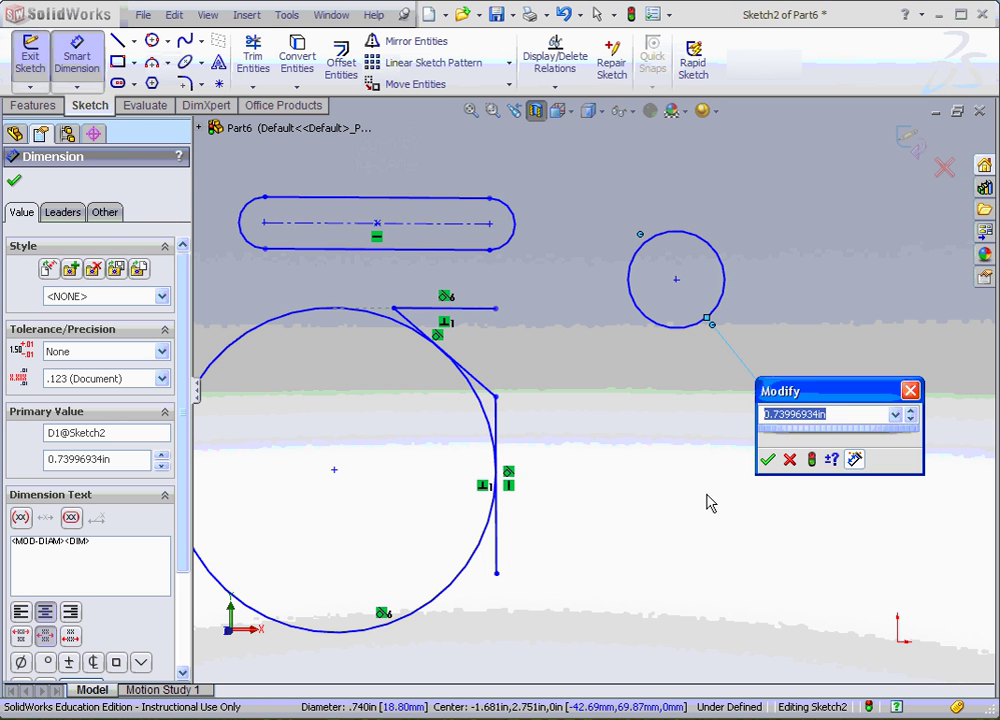
left_click(767, 459)
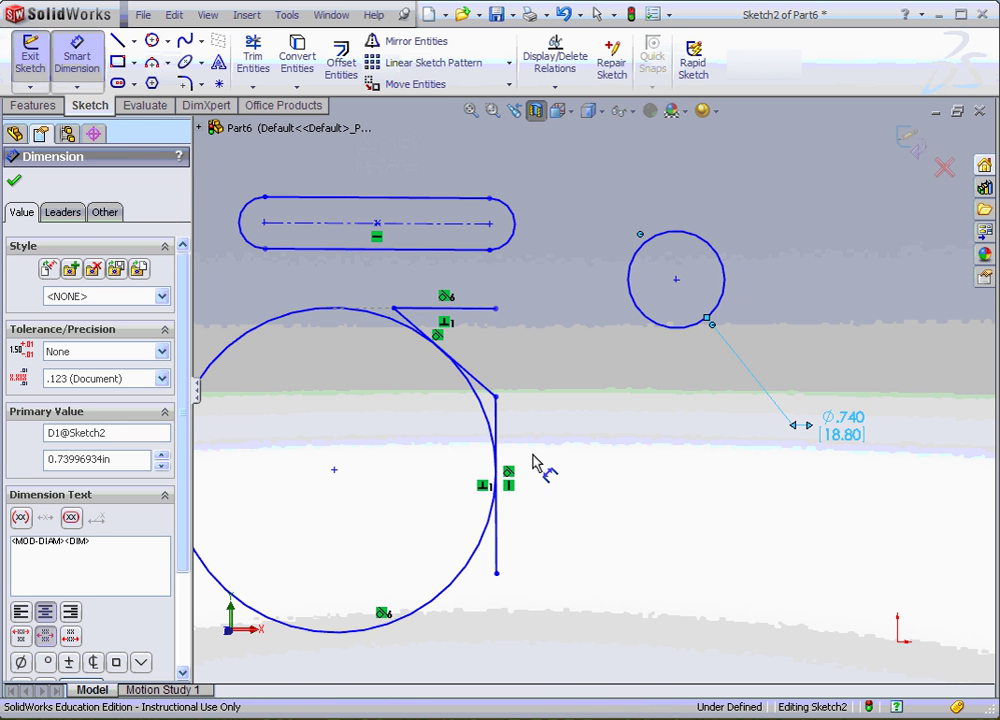
Dimension the short horizontal line's length, placing the text above and to its right and accepting the value.
left_click(445, 308)
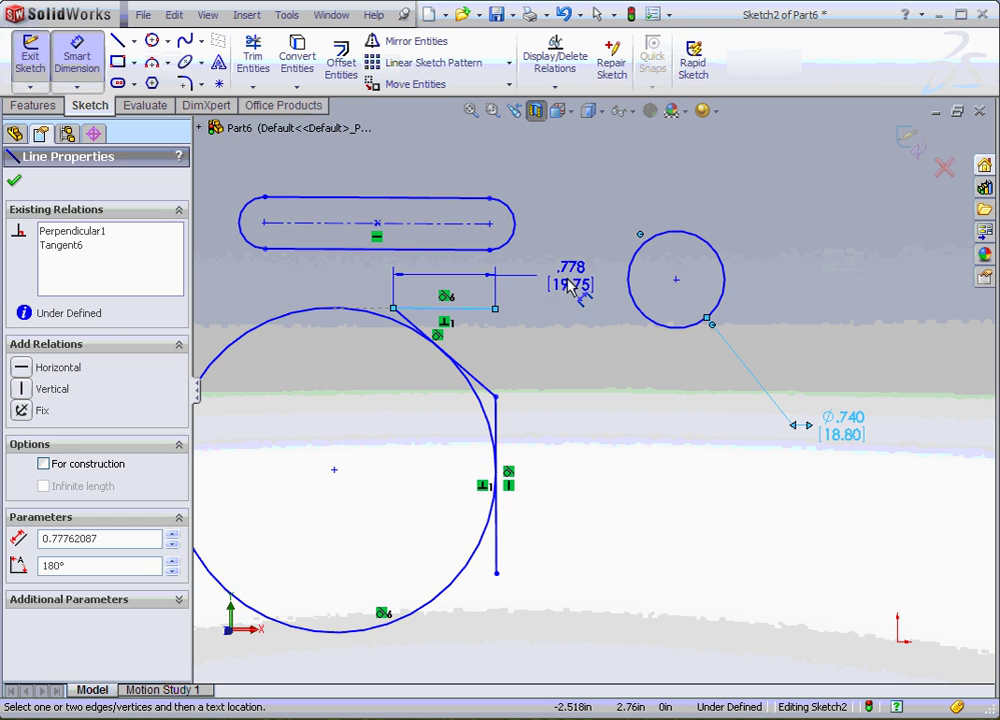
left_click(570, 286)
left_click(493, 311)
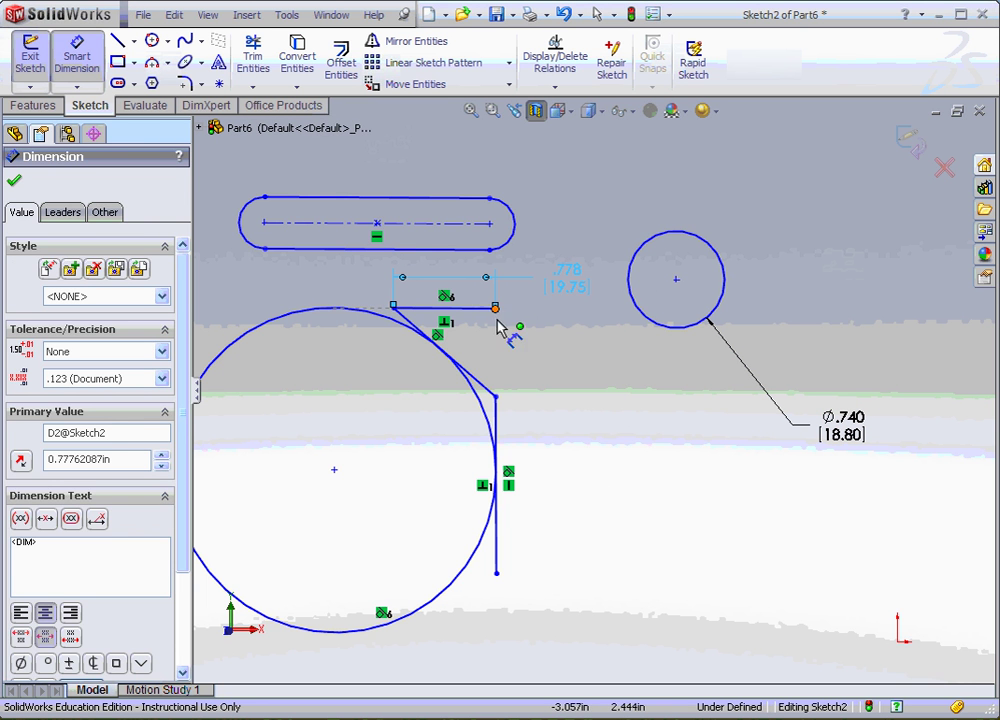
Add an aligned dimension between the diagonal line's two endpoints, placing the text below the line and accepting the value.
left_click(496, 397)
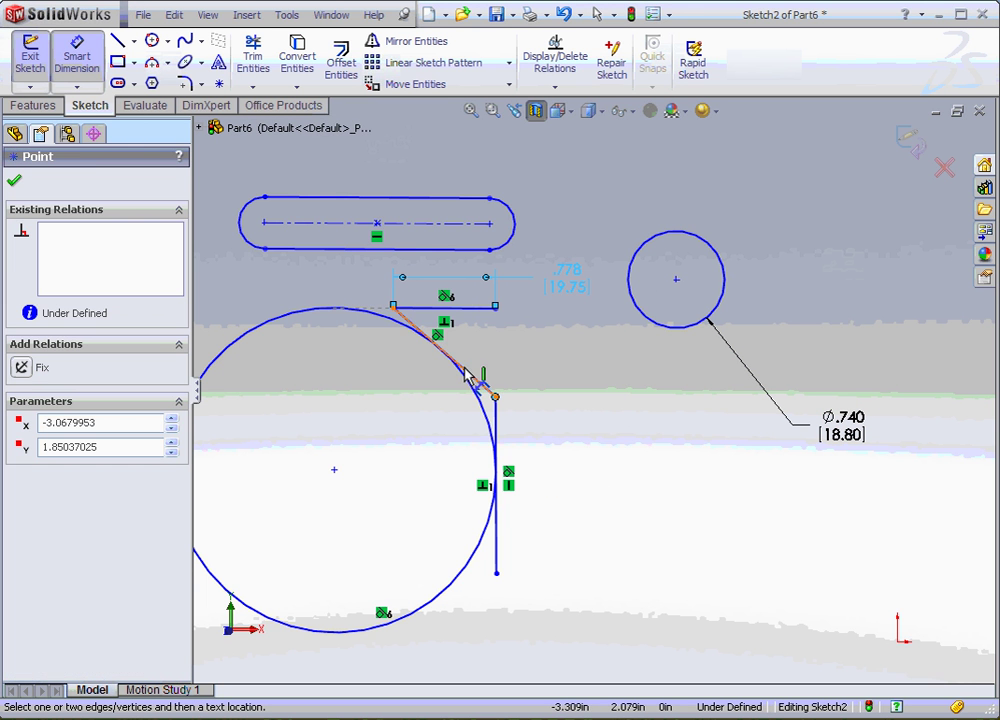
left_click(394, 307)
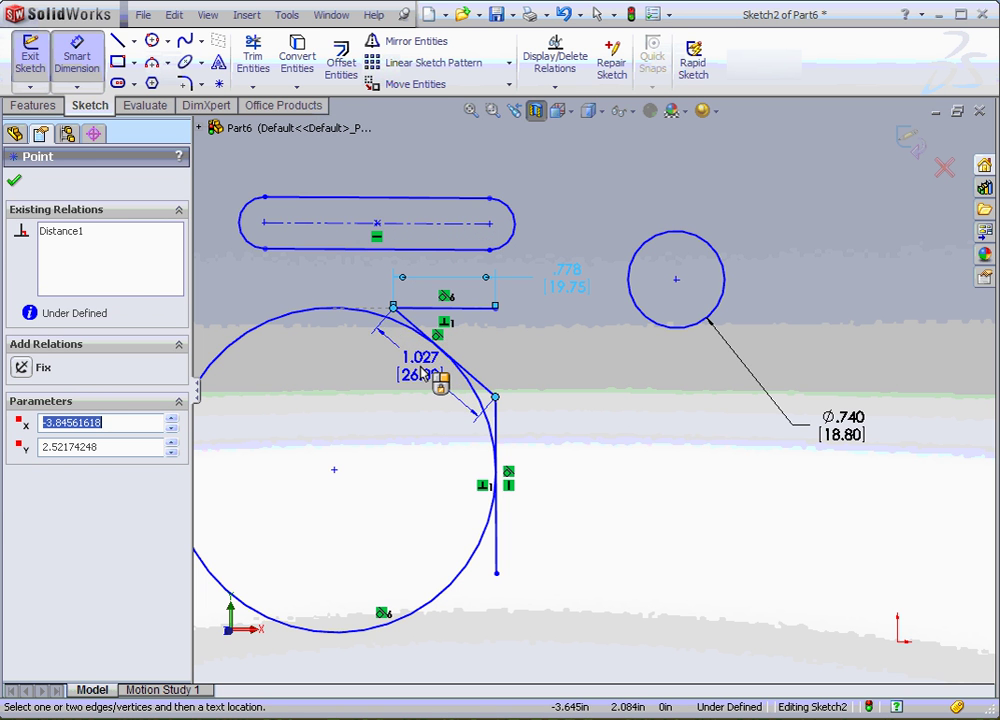
left_click(422, 372)
key("Return")
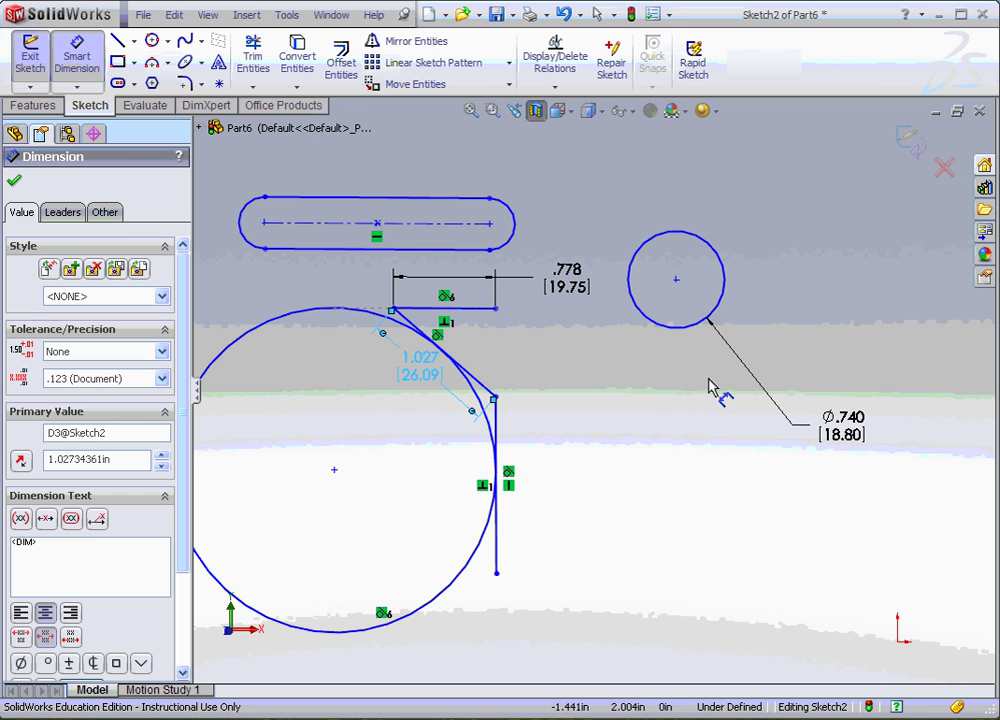
Dimension the outer reflex angle between the diagonal and vertical lines, accept the value and finish dimensioning.
left_click(479, 380)
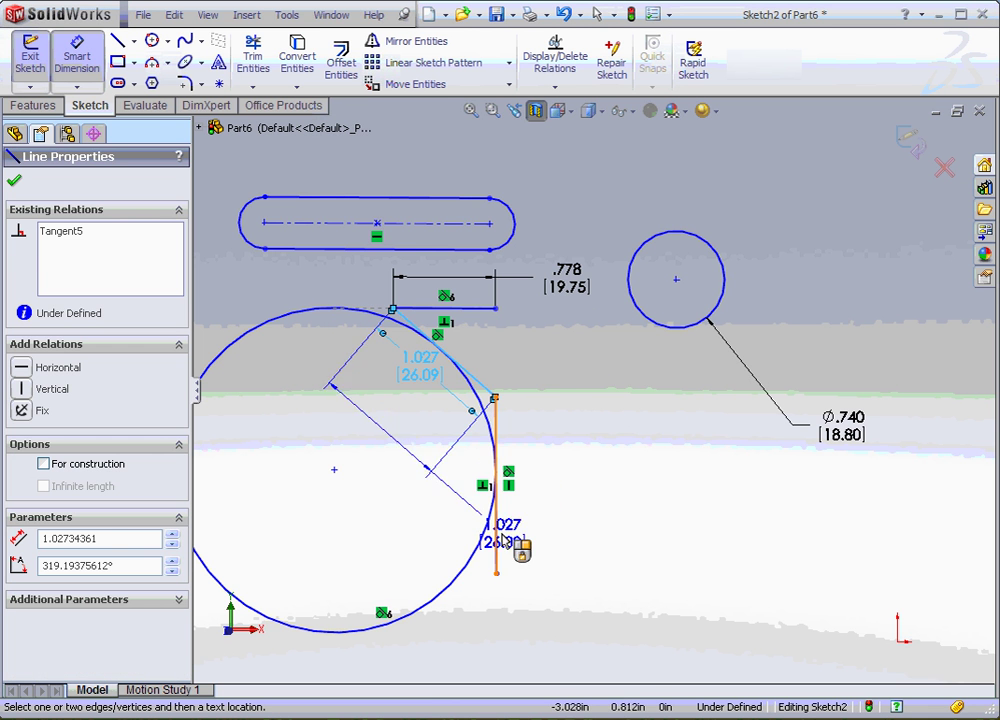
left_click(496, 537)
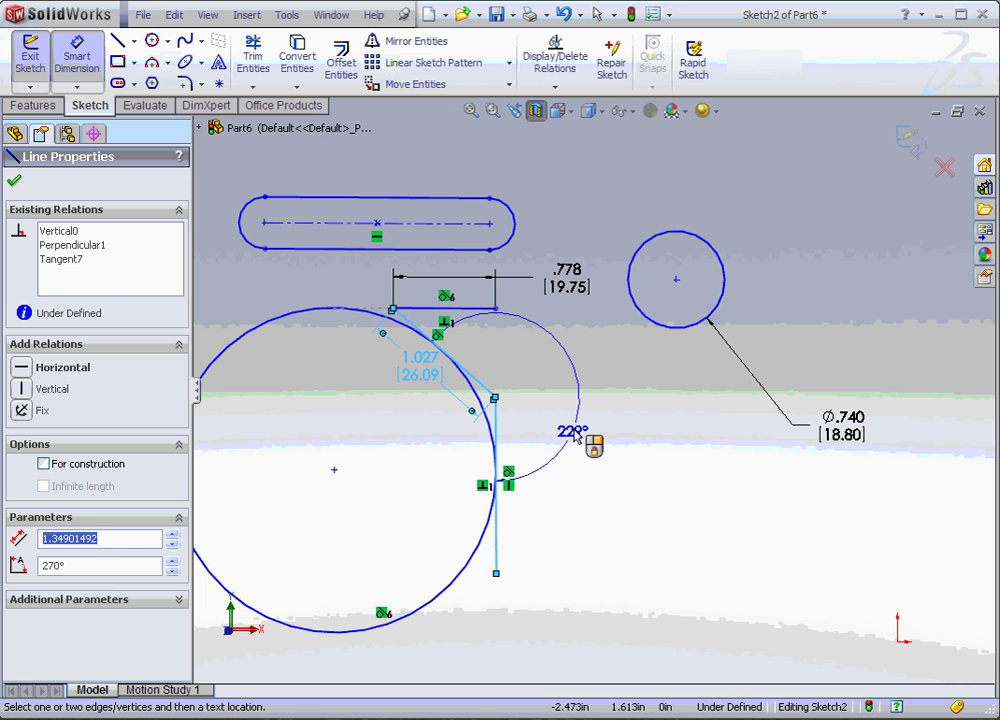
left_click(578, 421)
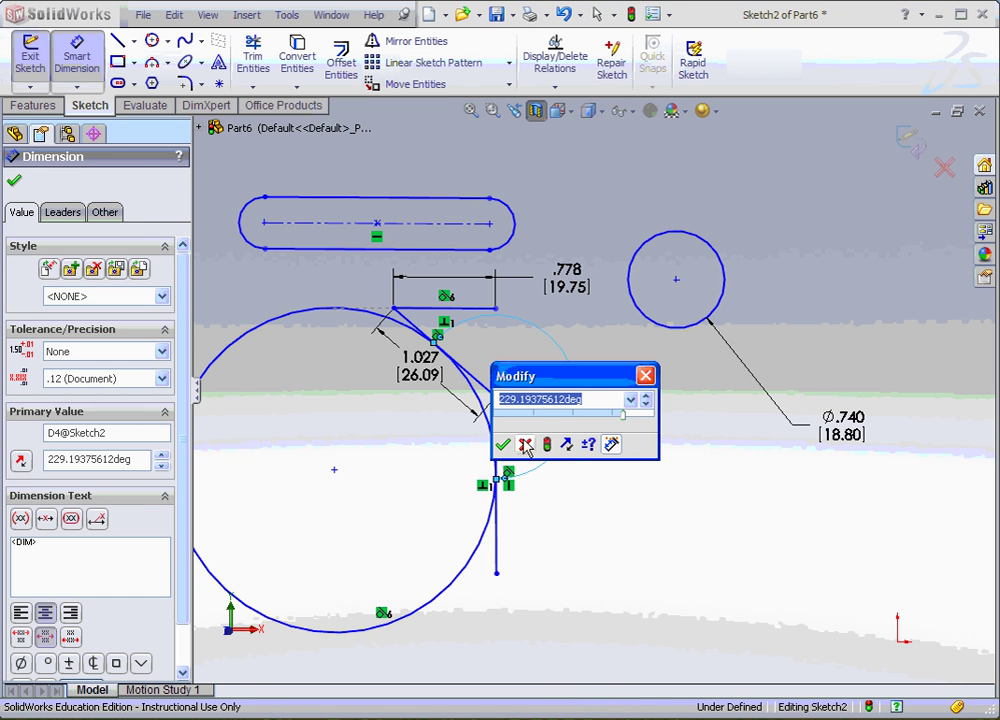
key("Return")
key("Escape")
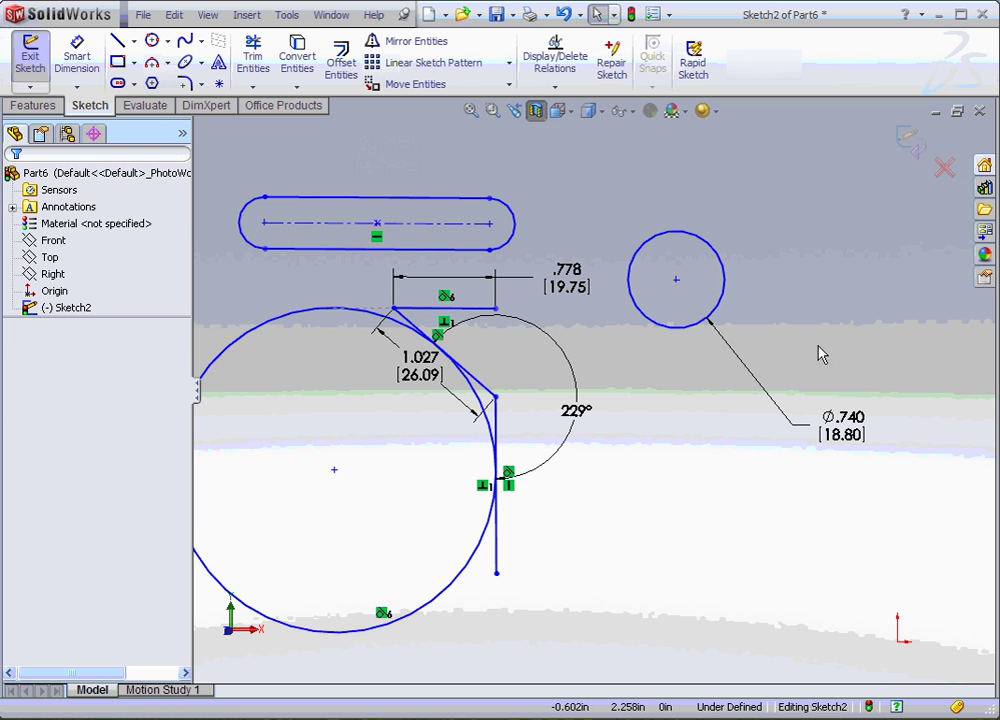
Set the short horizontal line's length dimension to .75 in.
double_click(574, 286)
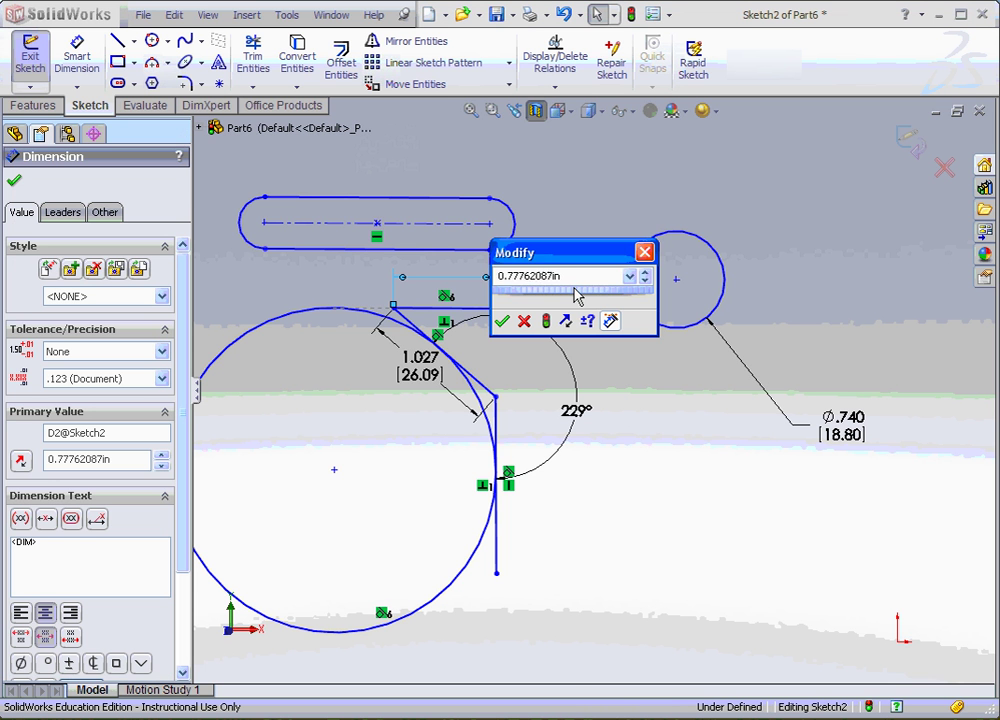
type(".75")
key("Return")
left_click(788, 463)
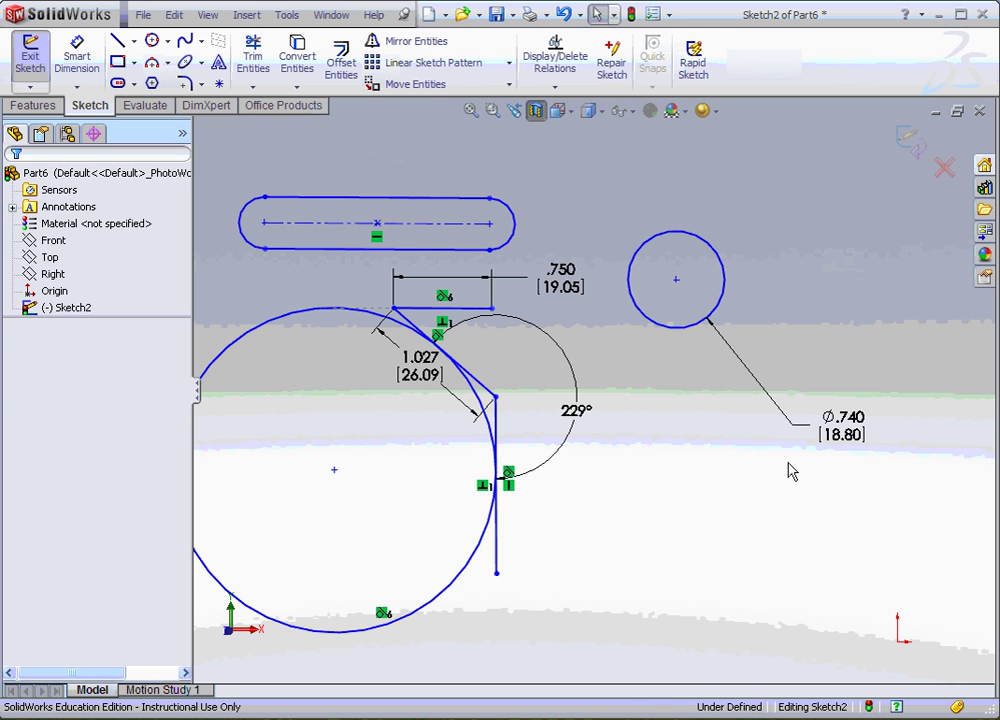
Increase the small circle's diameter dimension to about 1.14 in and accept it.
double_click(858, 447)
left_click_drag(797, 446, 803, 444)
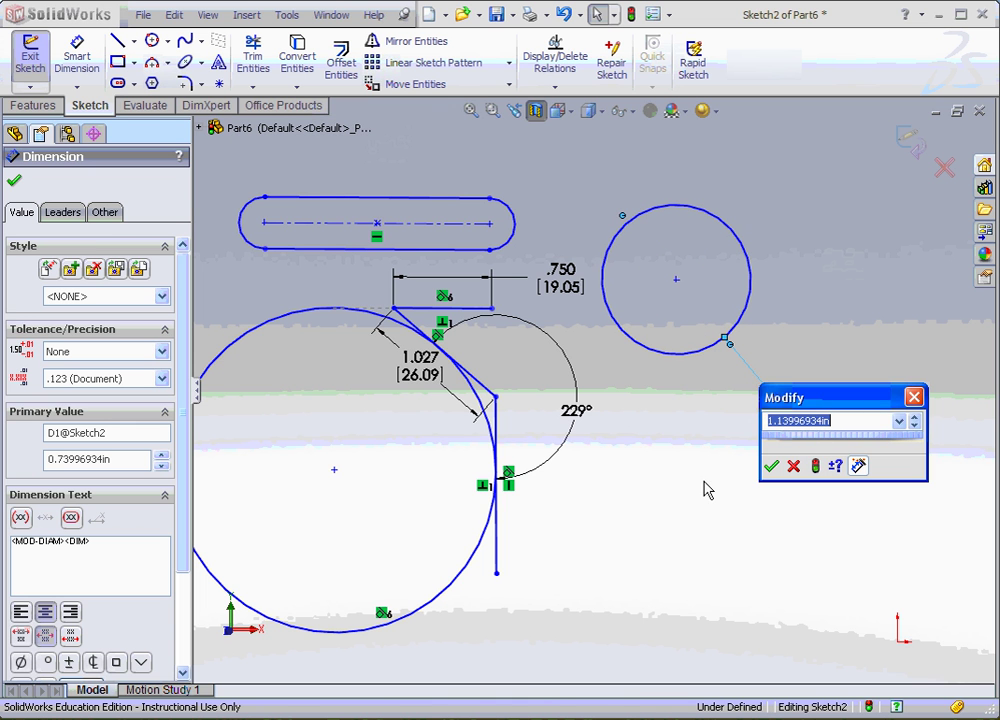
left_click(770, 466)
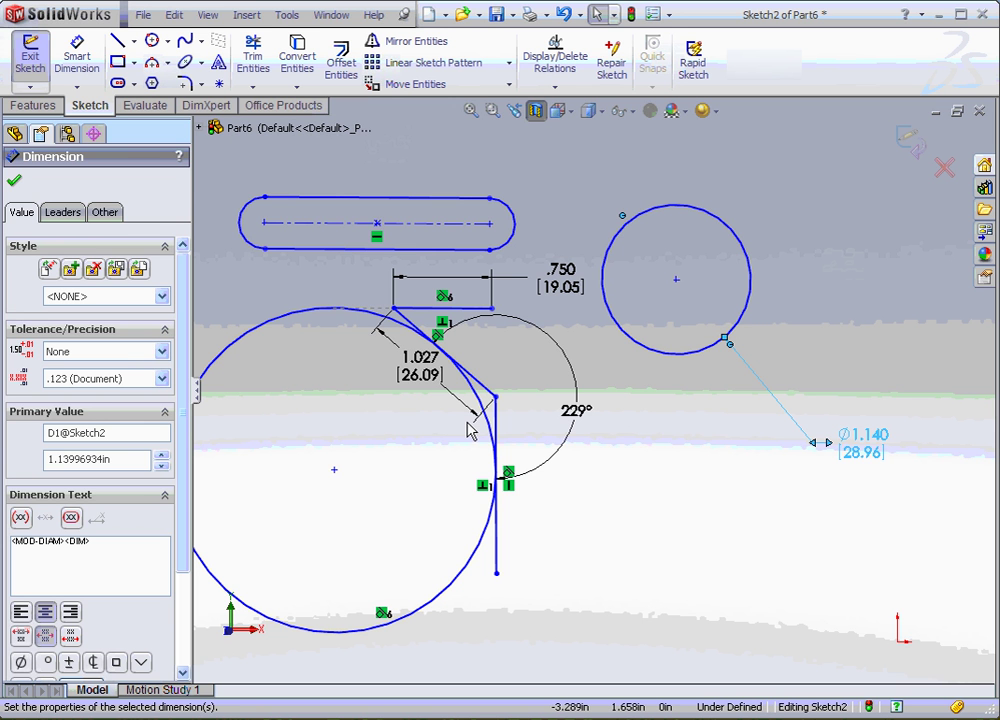
left_click(15, 182)
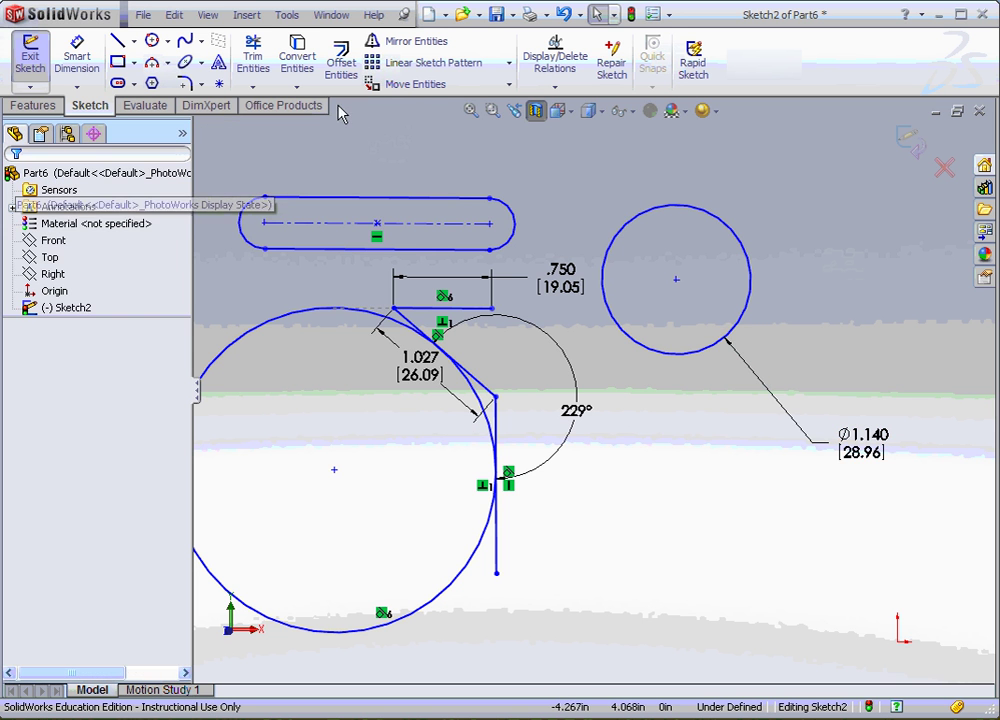
Move the dimensioned circle about 0.97 in to the right with Move Entities, using From/To points and keeping relations.
left_click(402, 85)
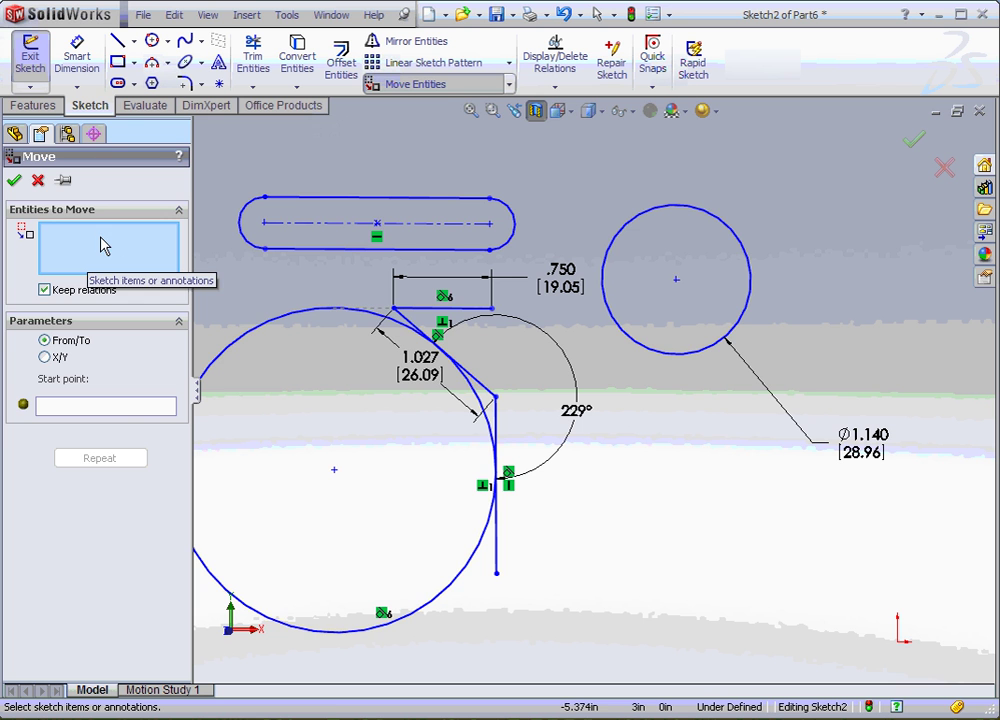
left_click(681, 366)
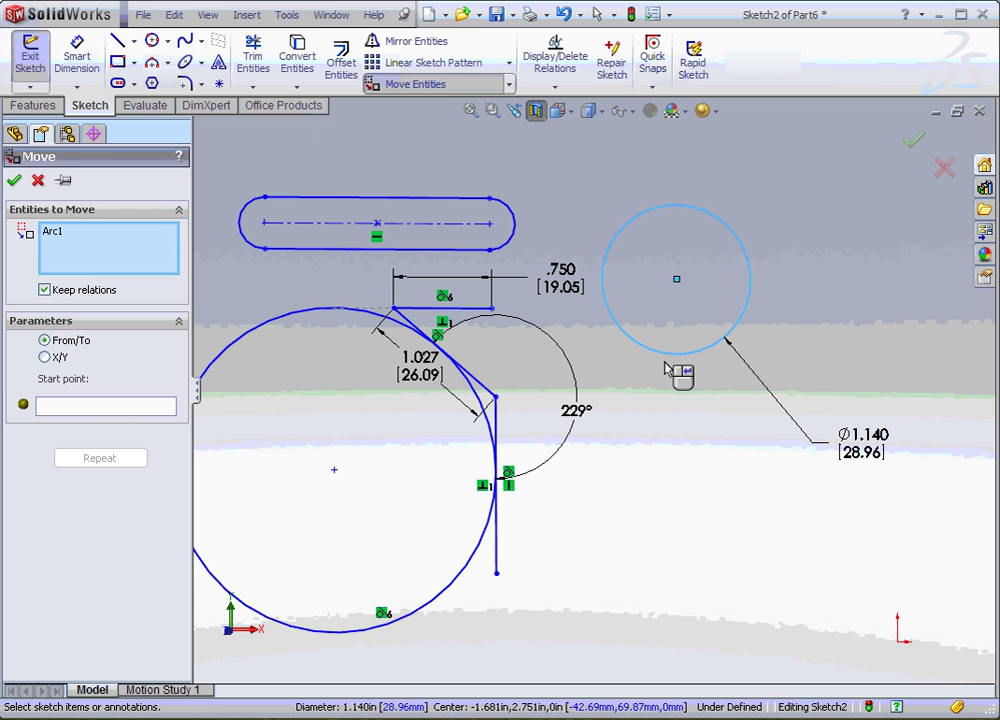
left_click(113, 407)
left_click(645, 506)
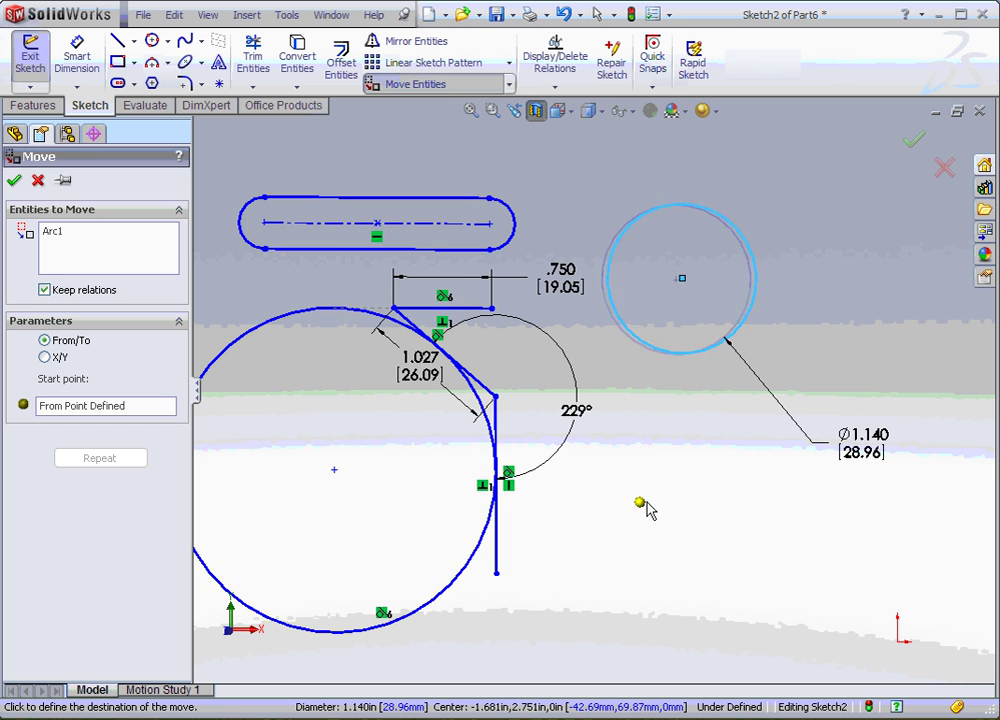
left_click(770, 502)
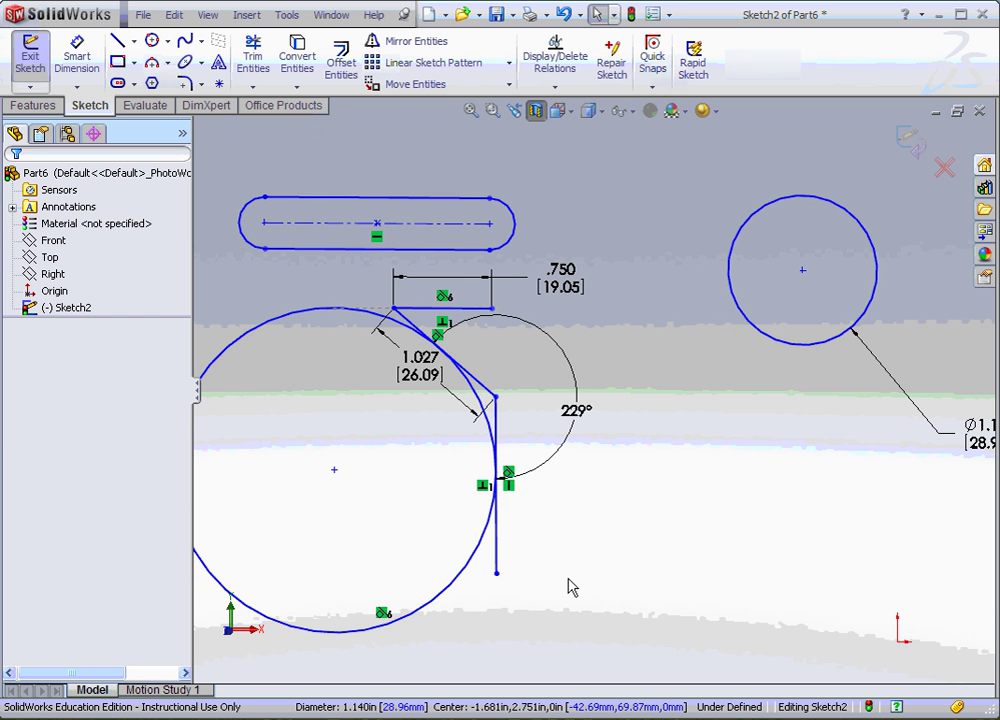
left_click(509, 85)
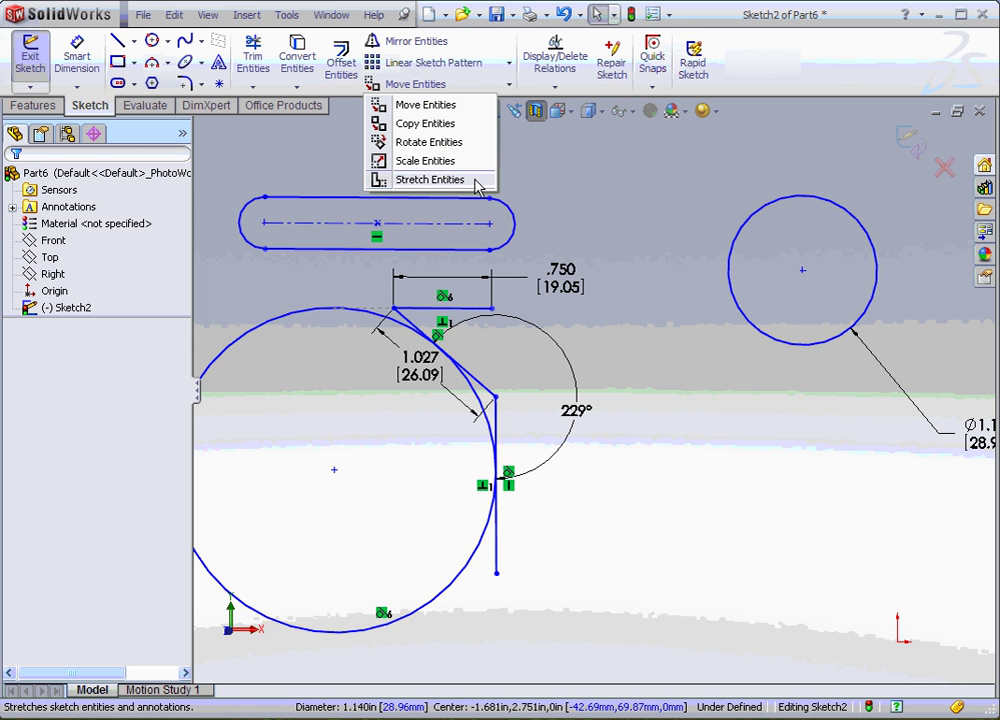
left_click(619, 189)
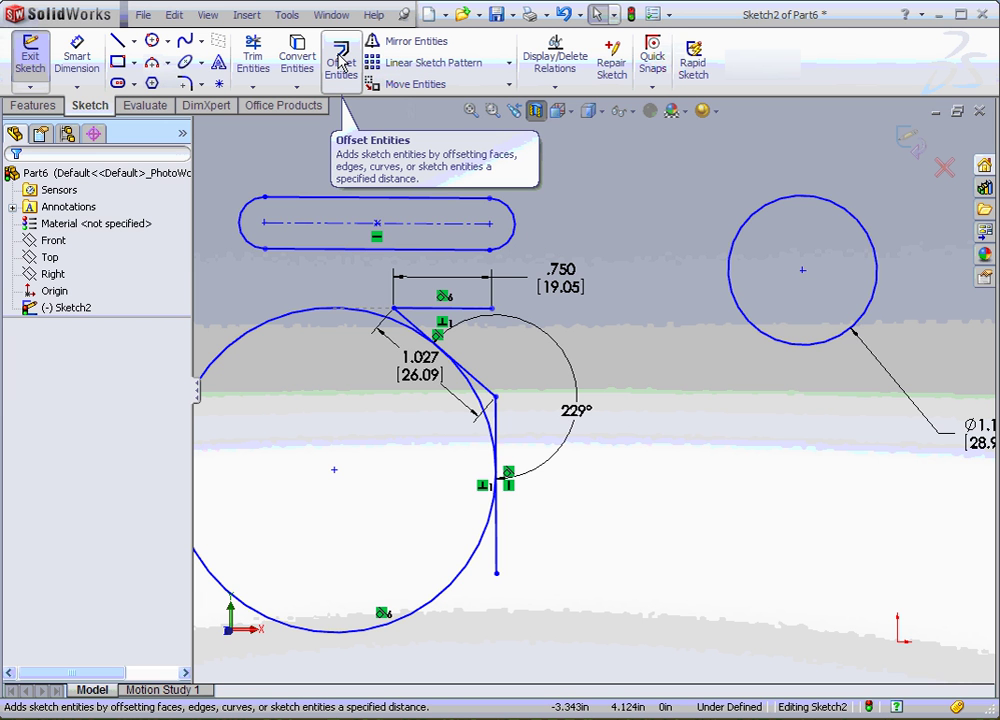
Offset the moved circle by 0.253 in bi-directionally with dimensions added, making one circle inside and one outside.
left_click(340, 62)
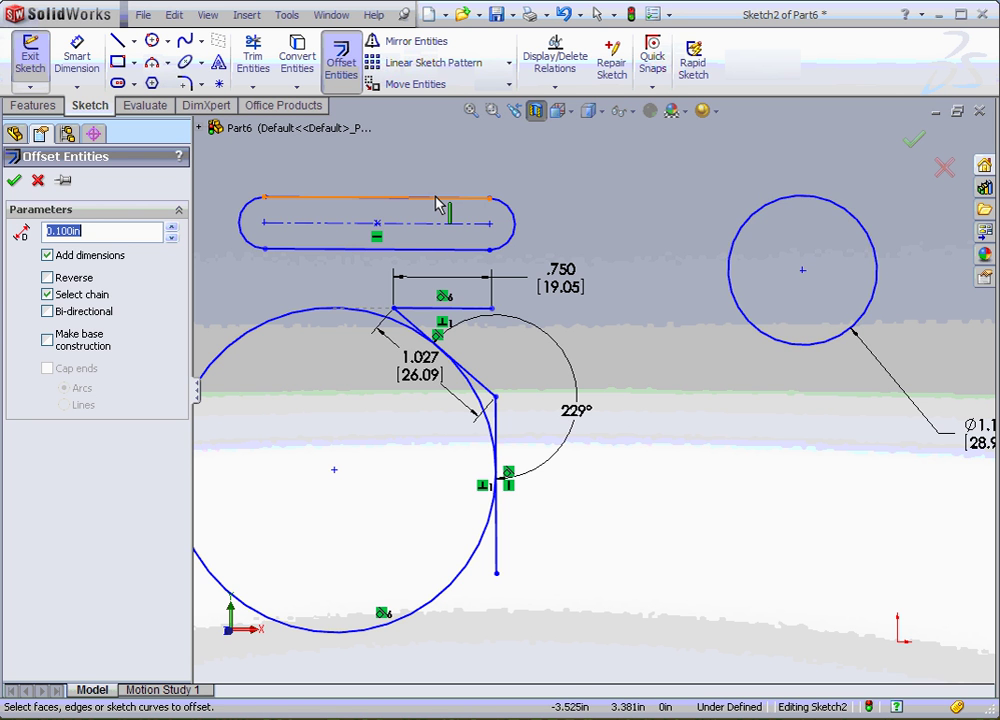
left_click(759, 212)
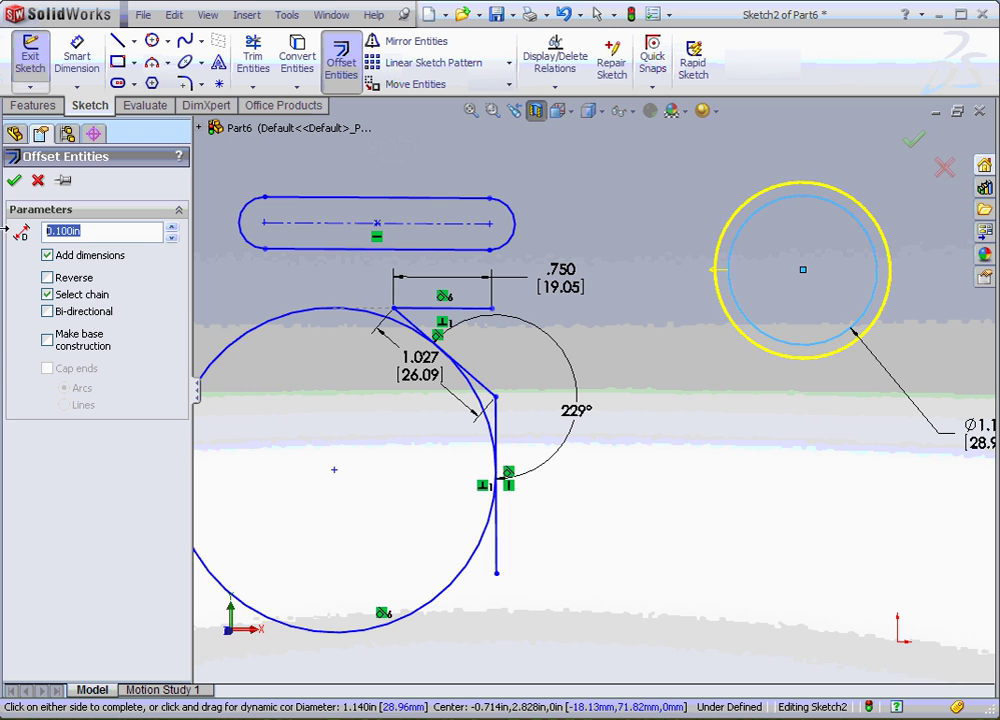
type(".253")
key("Return")
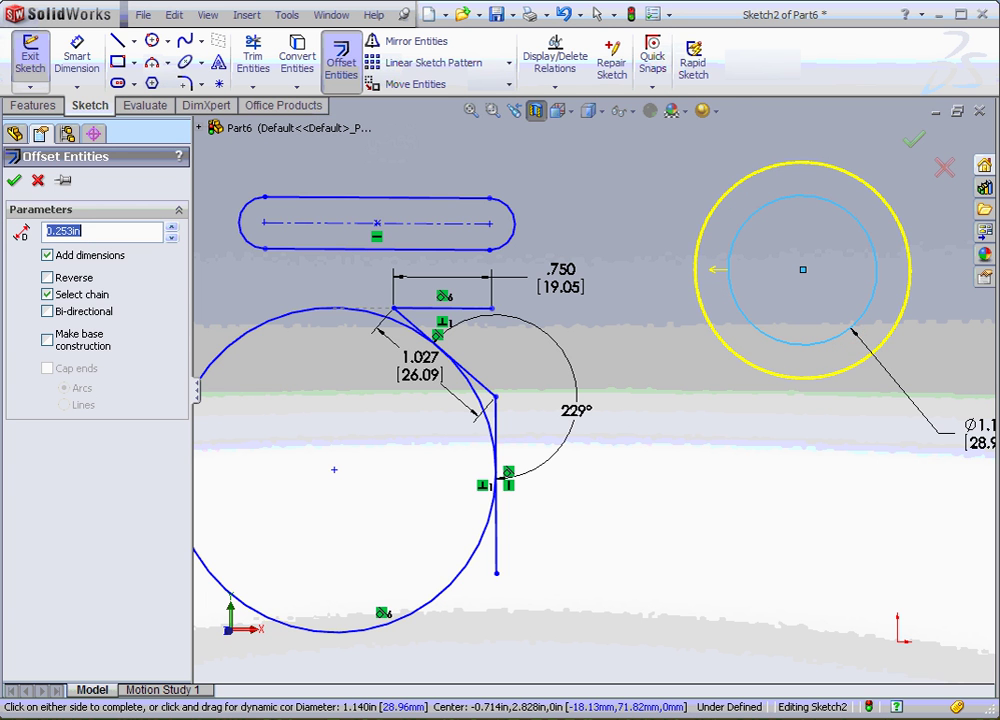
left_click(47, 279)
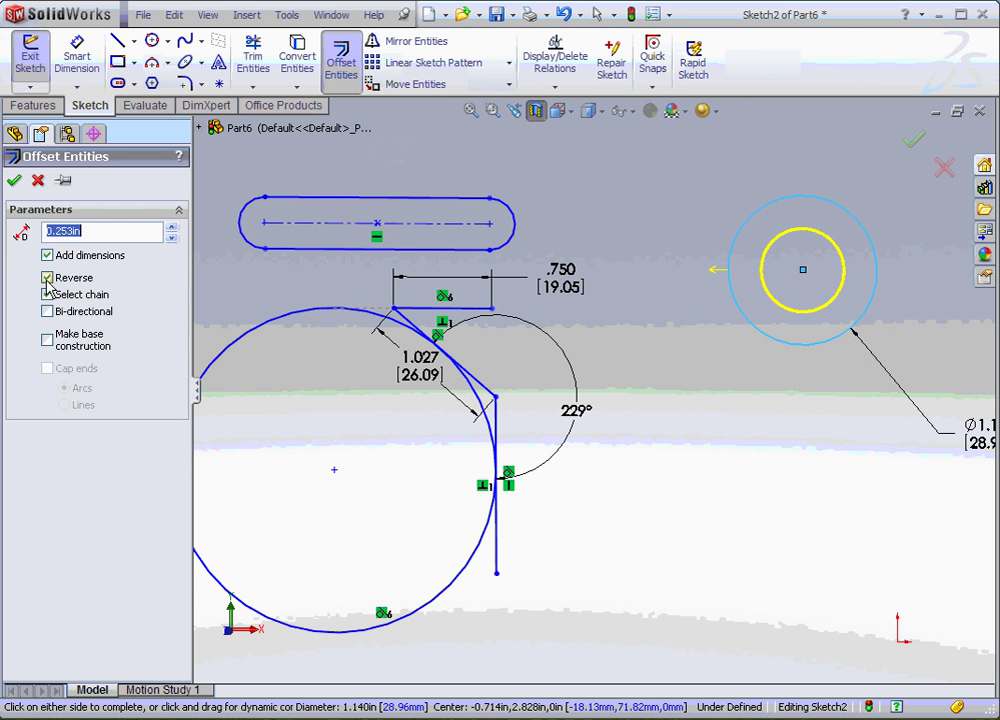
left_click(48, 311)
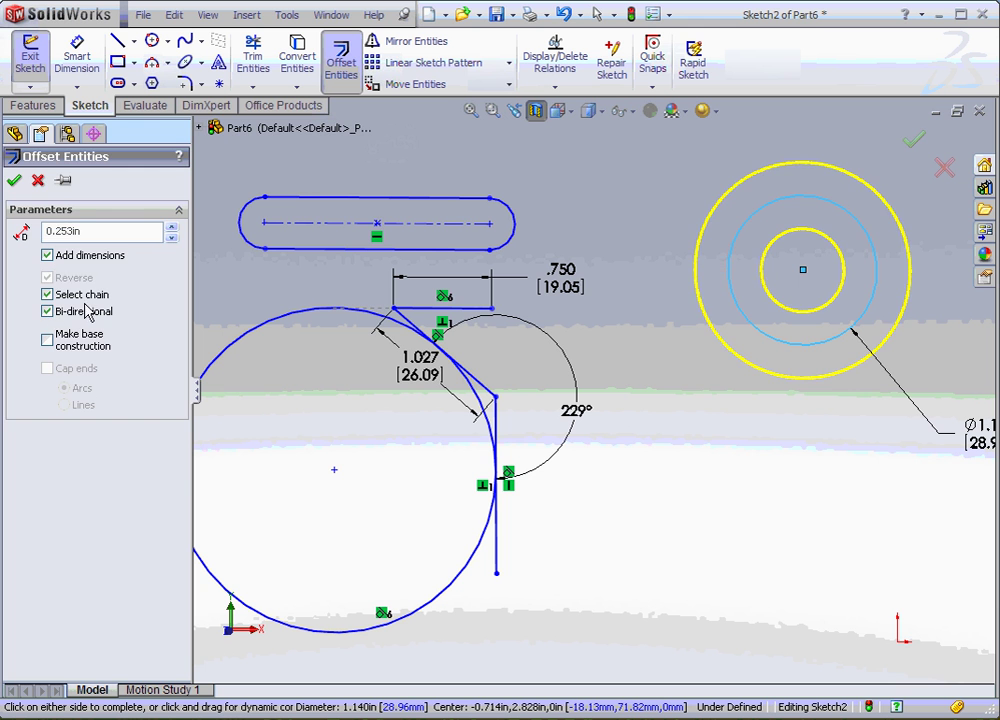
left_click(14, 180)
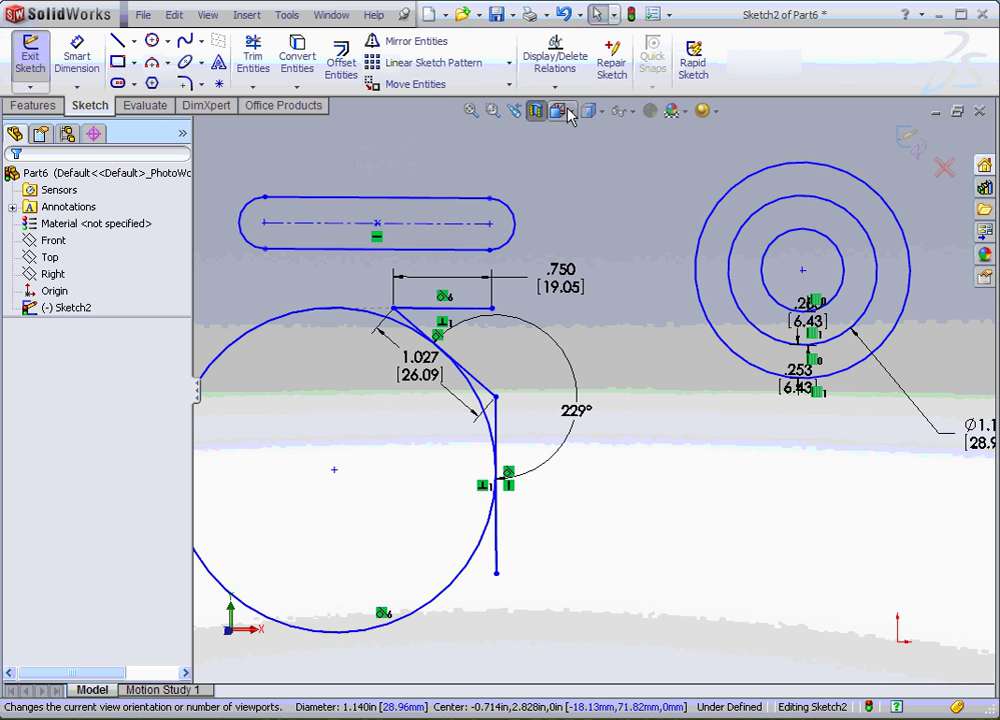
Review all relations in the sketch with Display/Delete Relations, checking which entities the vertical, perpendicular, tangent, offset, distance and angle relations belong to.
left_click(556, 68)
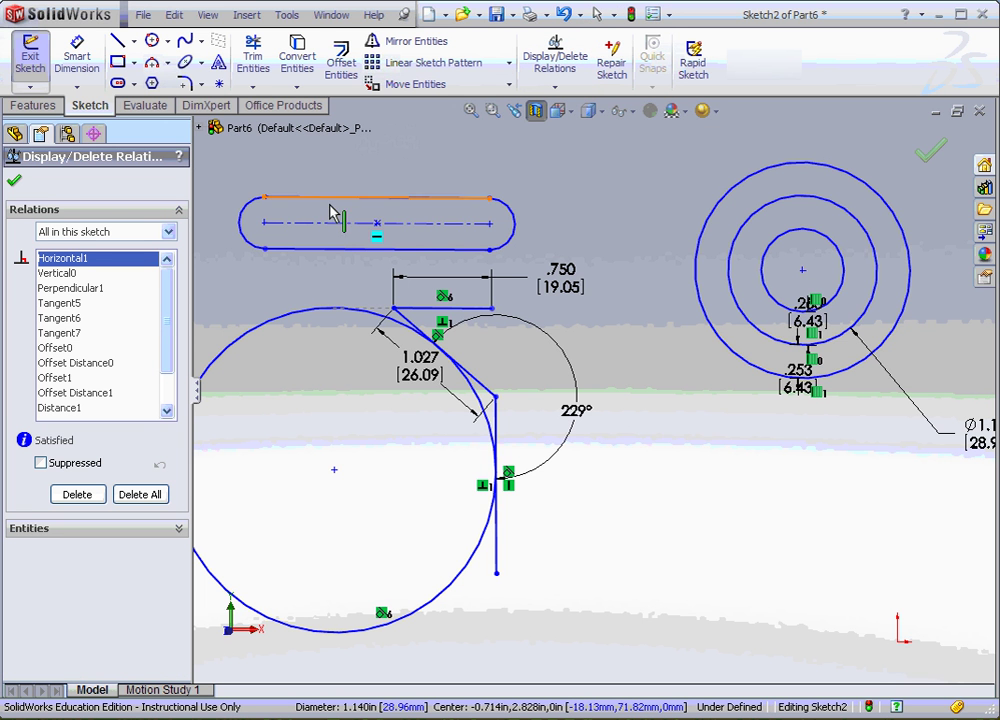
left_click(68, 276)
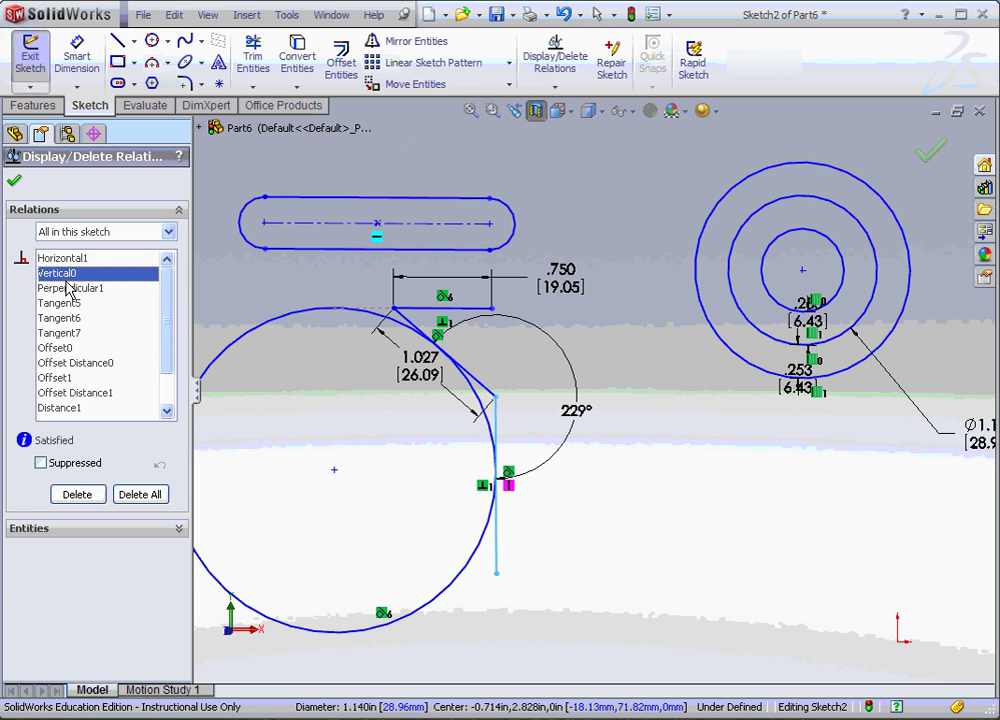
left_click(68, 289)
left_click(67, 304)
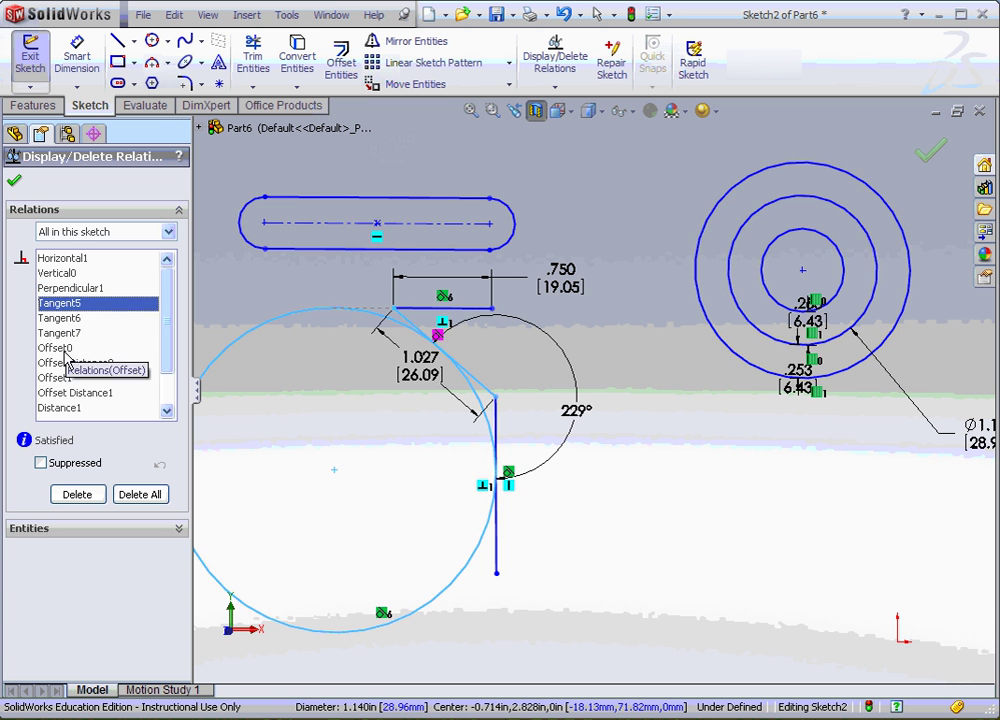
left_click(68, 363)
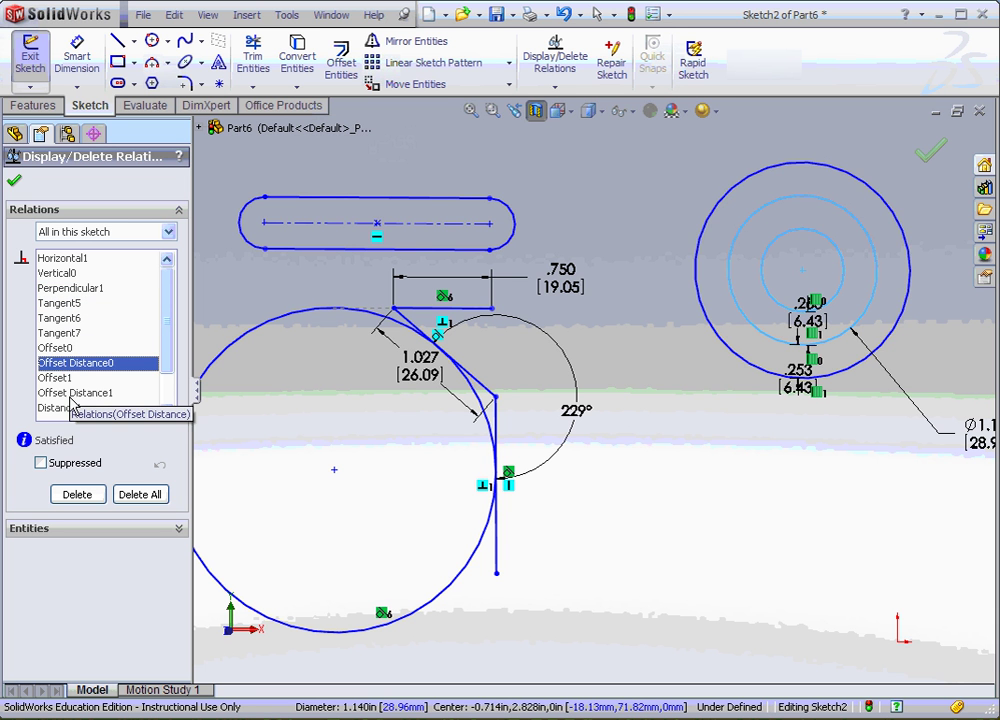
left_click(74, 392)
left_click(62, 407)
scroll(167, 367, "down", 1)
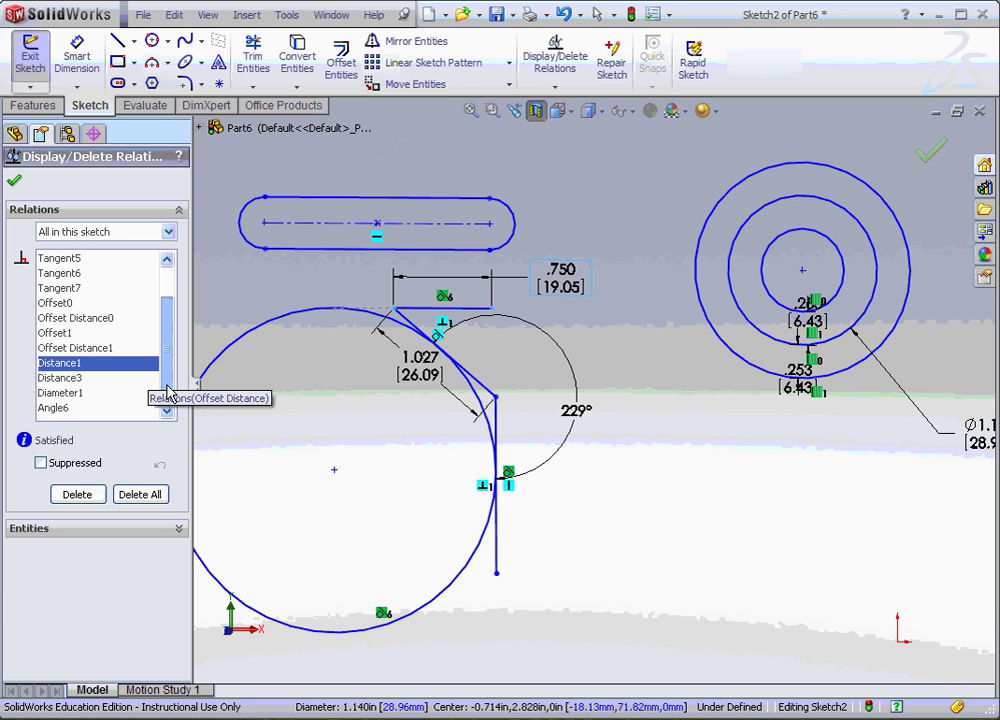
left_click(60, 393)
left_click(55, 378)
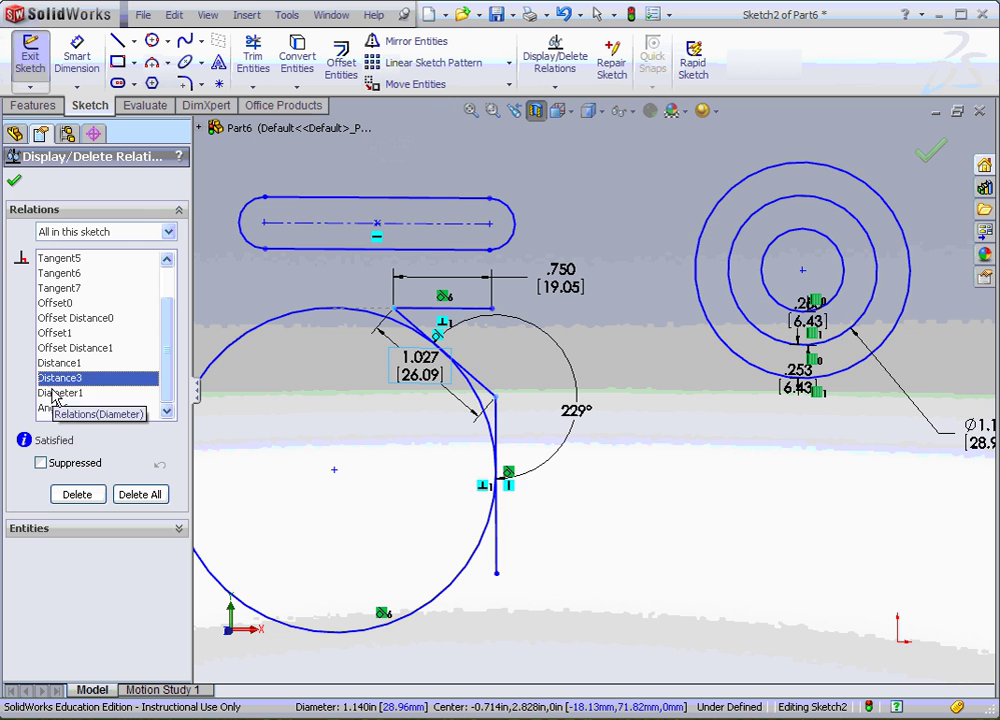
left_click(50, 408)
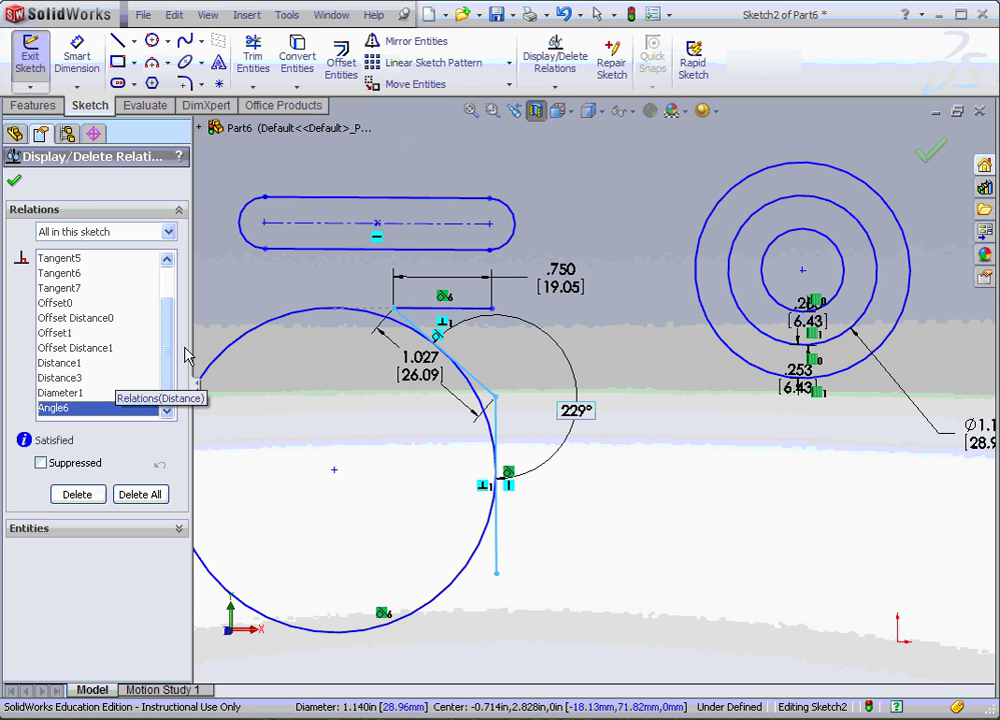
left_click(14, 180)
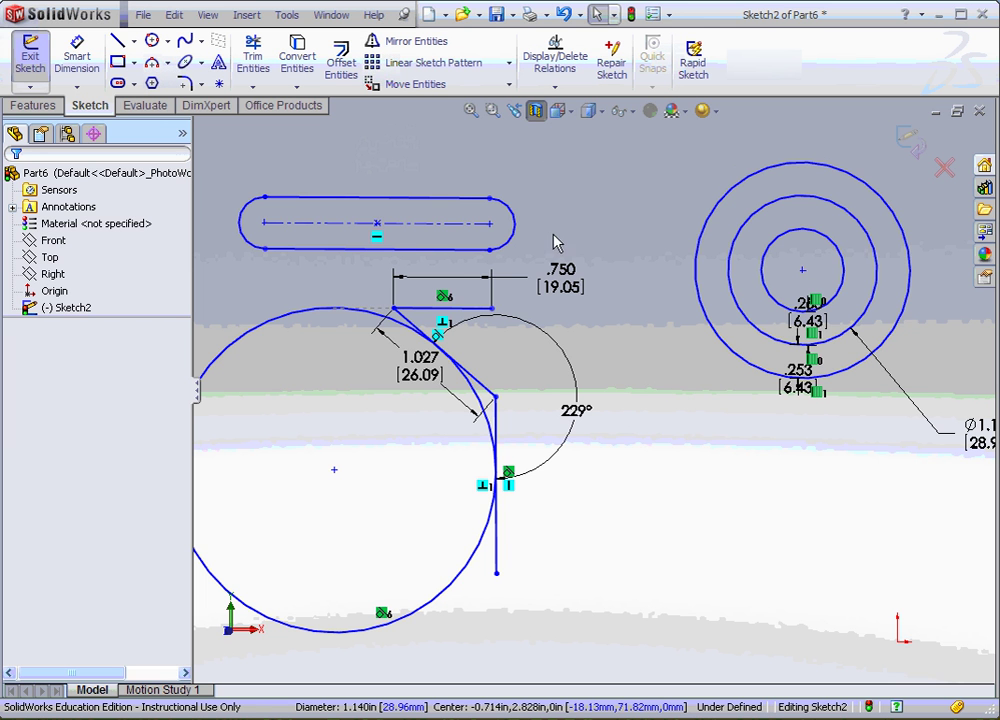
left_click(287, 15)
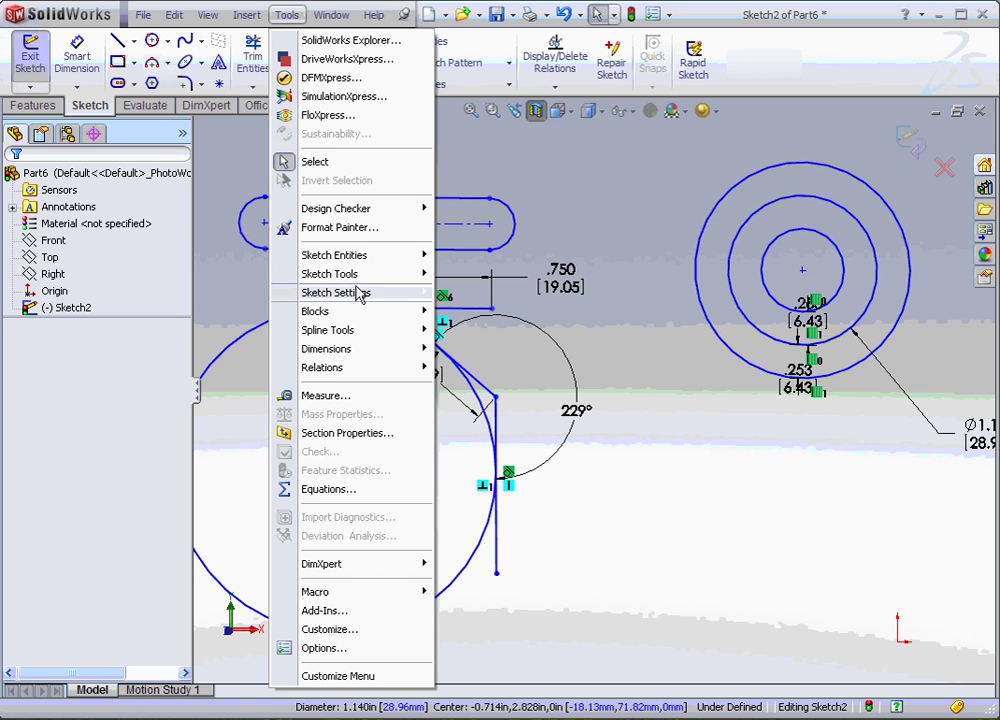
mouse_move(357, 276)
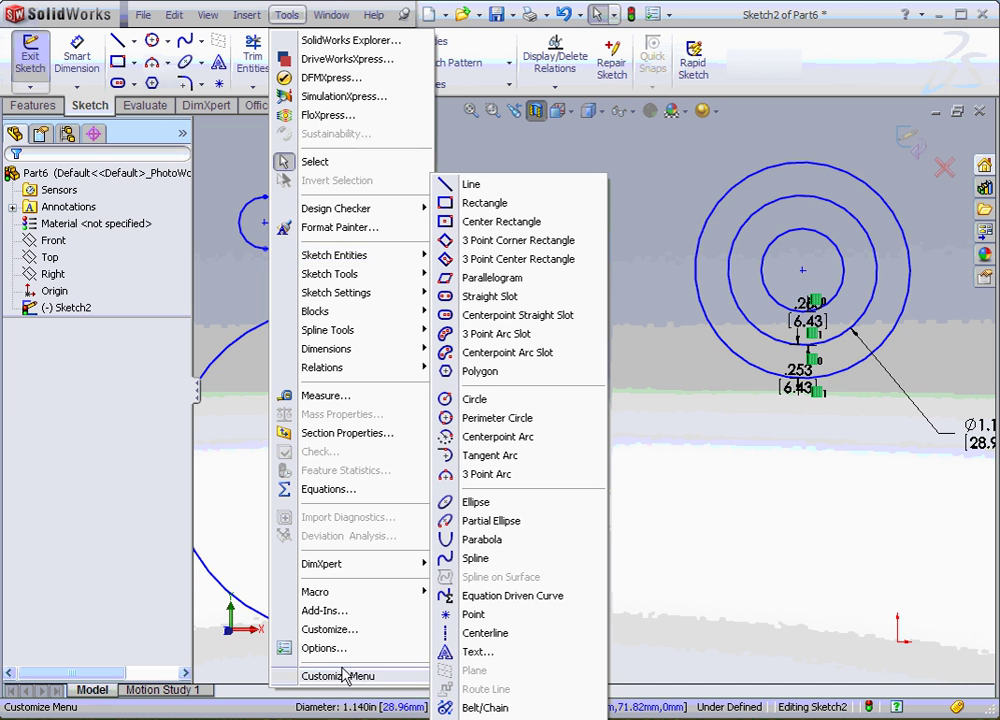
left_click(223, 520)
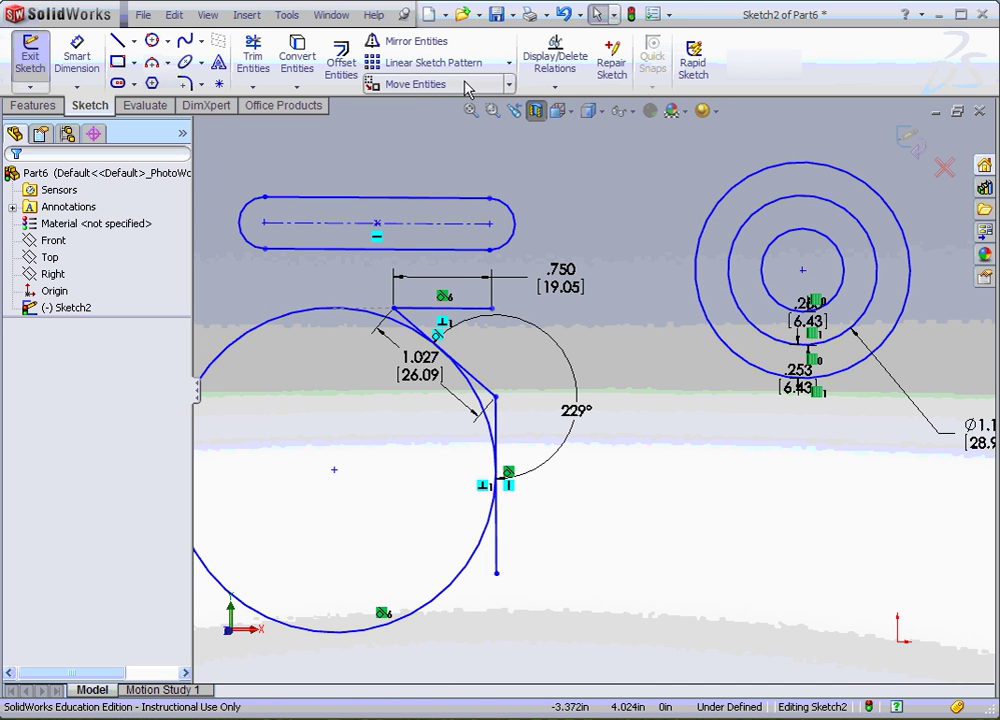
Customize the Sketch CommandManager by adding the Sketch Chamfer command from the Sketch category after Rapid Sketch.
right_click(296, 62)
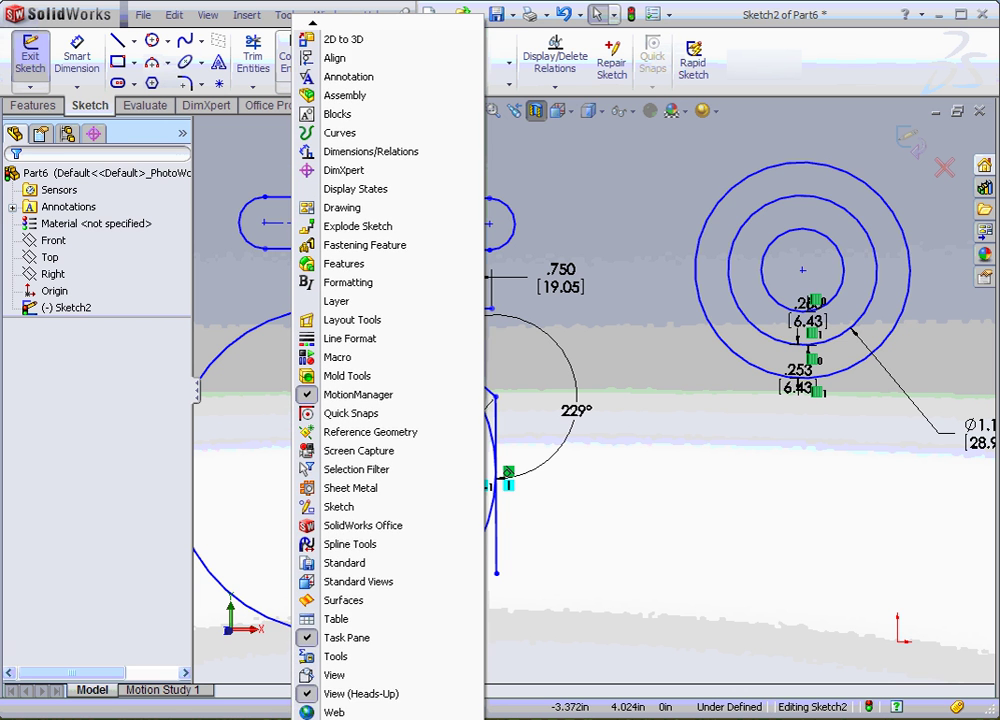
left_click(377, 684)
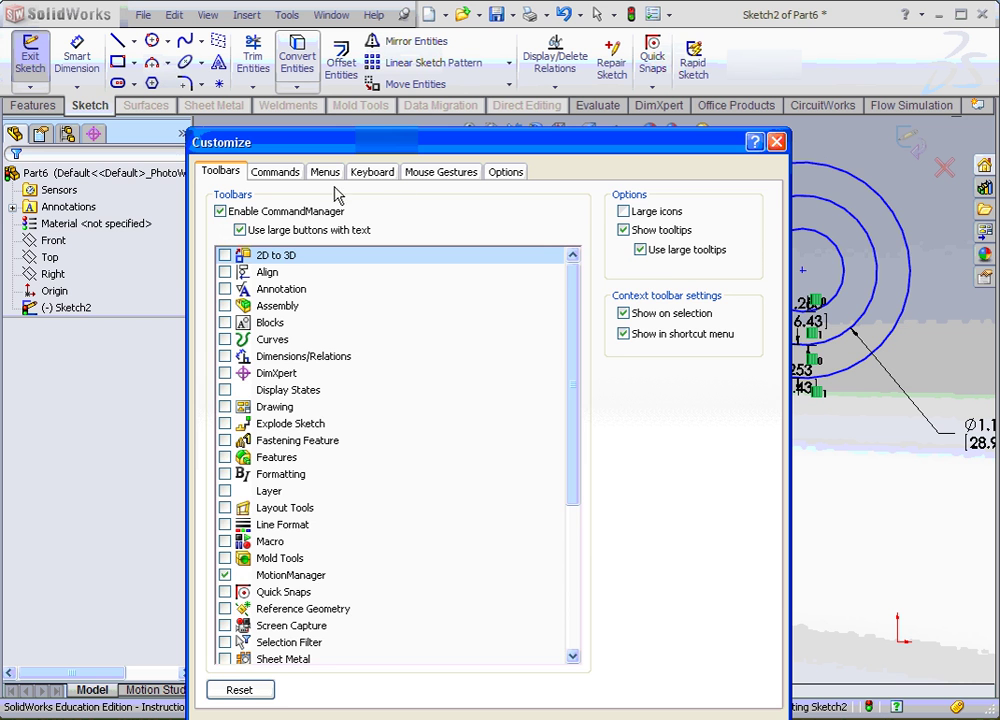
left_click(279, 174)
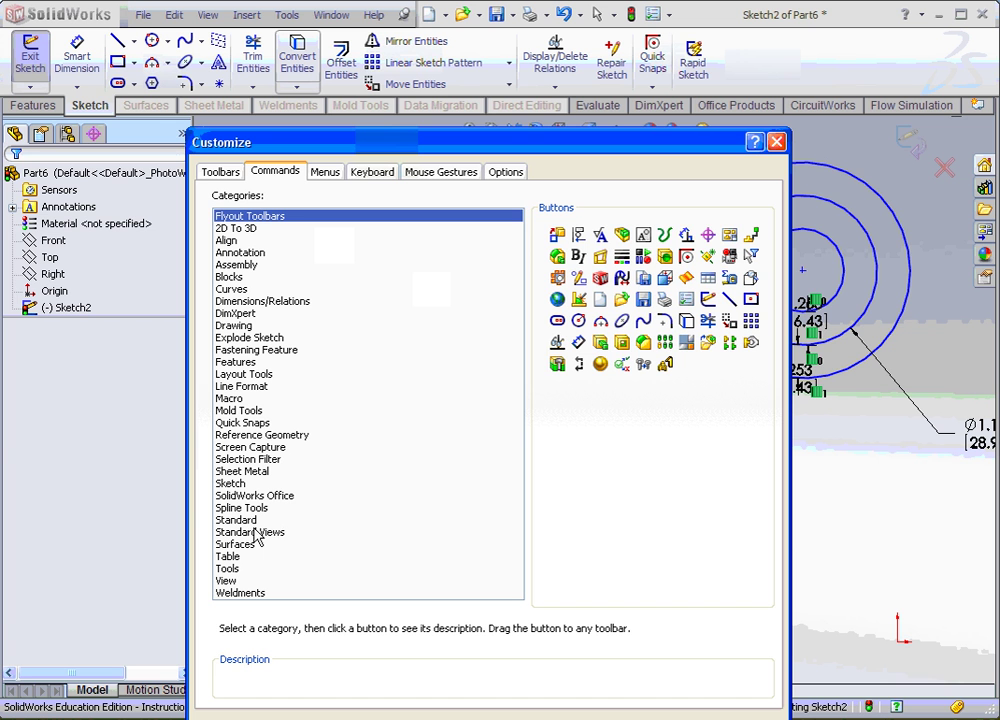
left_click(238, 484)
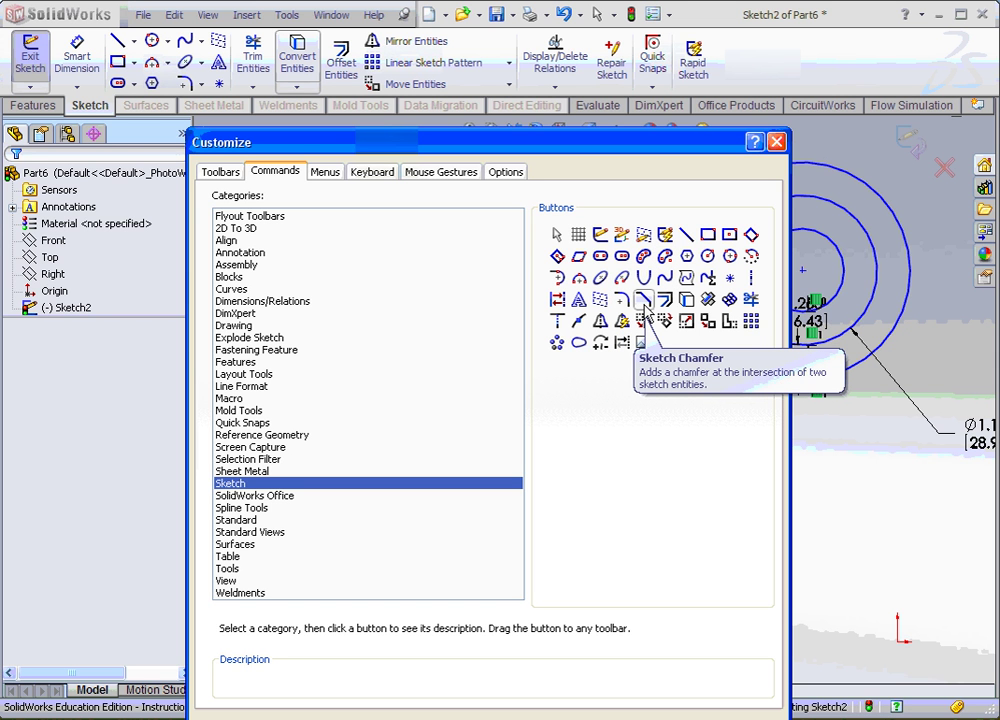
mouse_move(643, 303)
left_mouse_down()
mouse_move(772, 174)
mouse_move(776, 90)
left_mouse_up()
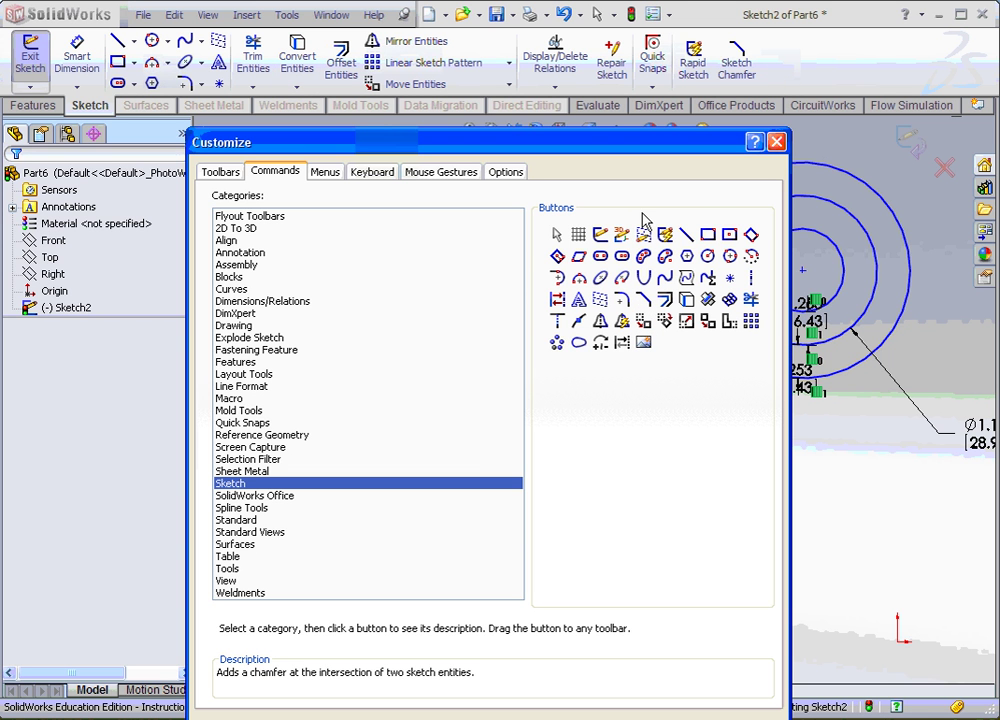
left_click(776, 142)
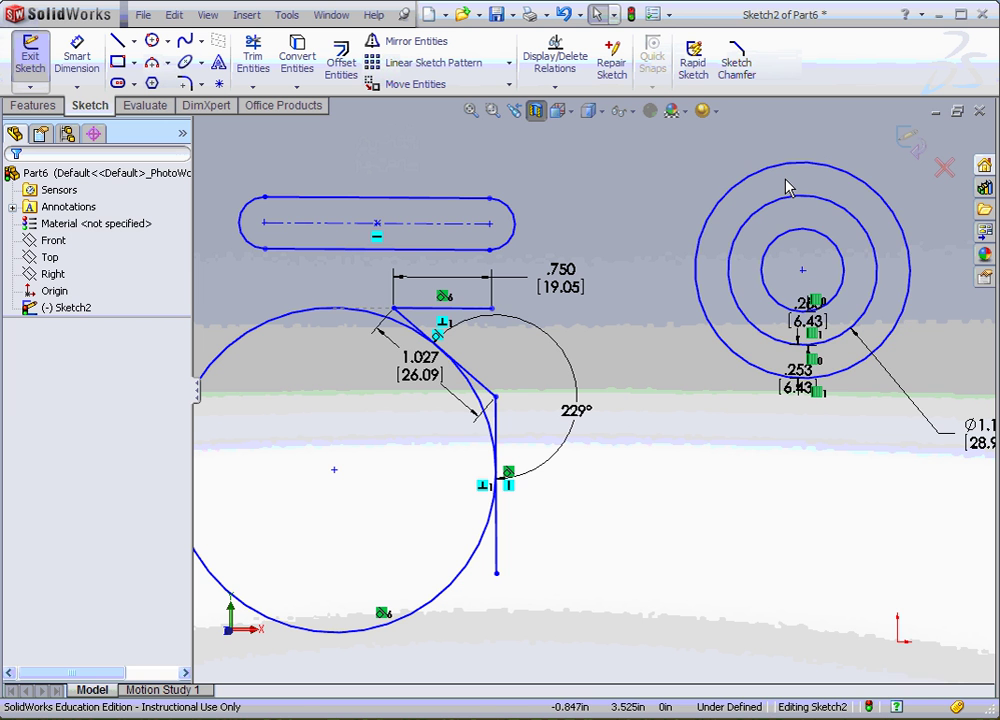
Remove the Sketch Chamfer command from the Sketch CommandManager in Customize mode and accept the customization.
right_click(742, 83)
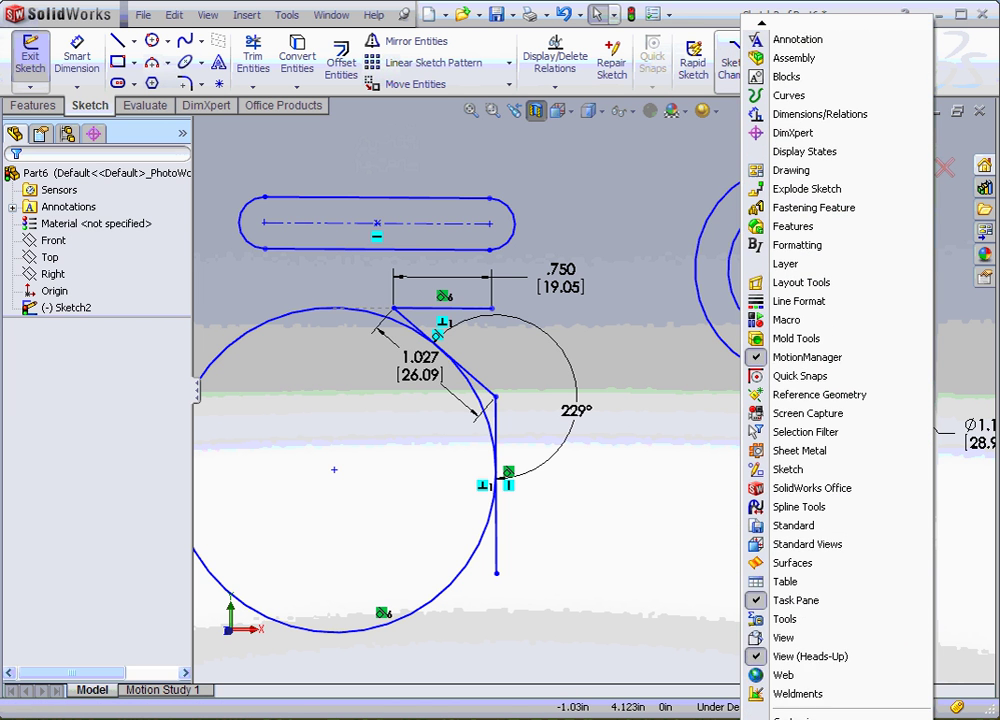
left_click(801, 684)
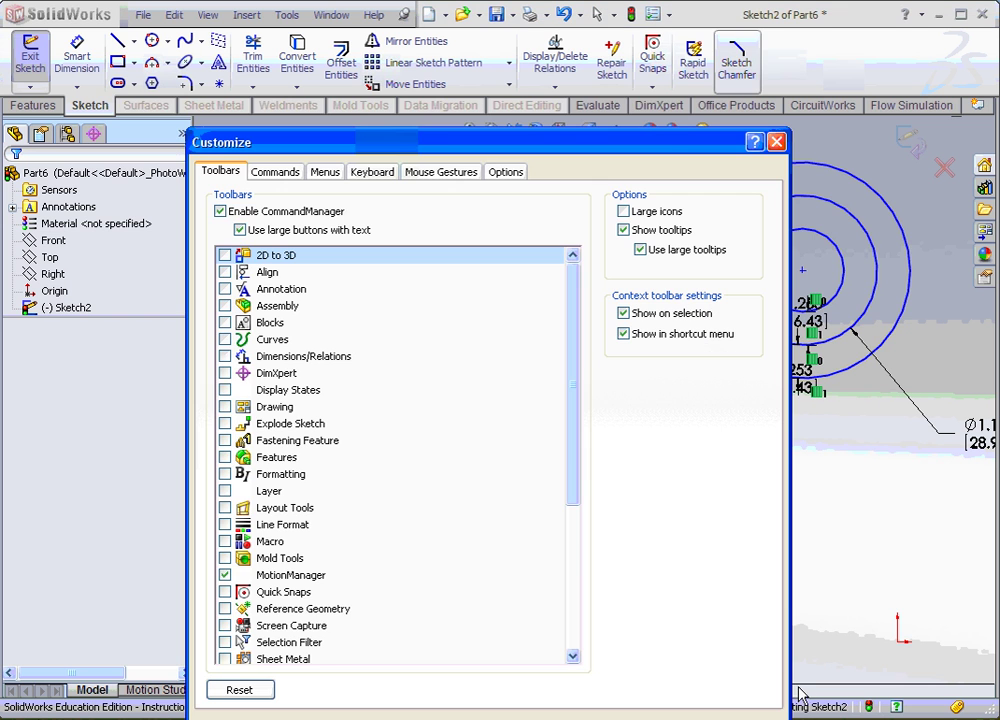
left_click_drag(670, 143, 510, 33)
mouse_move(737, 62)
left_mouse_down()
mouse_move(935, 230)
mouse_move(904, 437)
mouse_move(805, 594)
left_mouse_up()
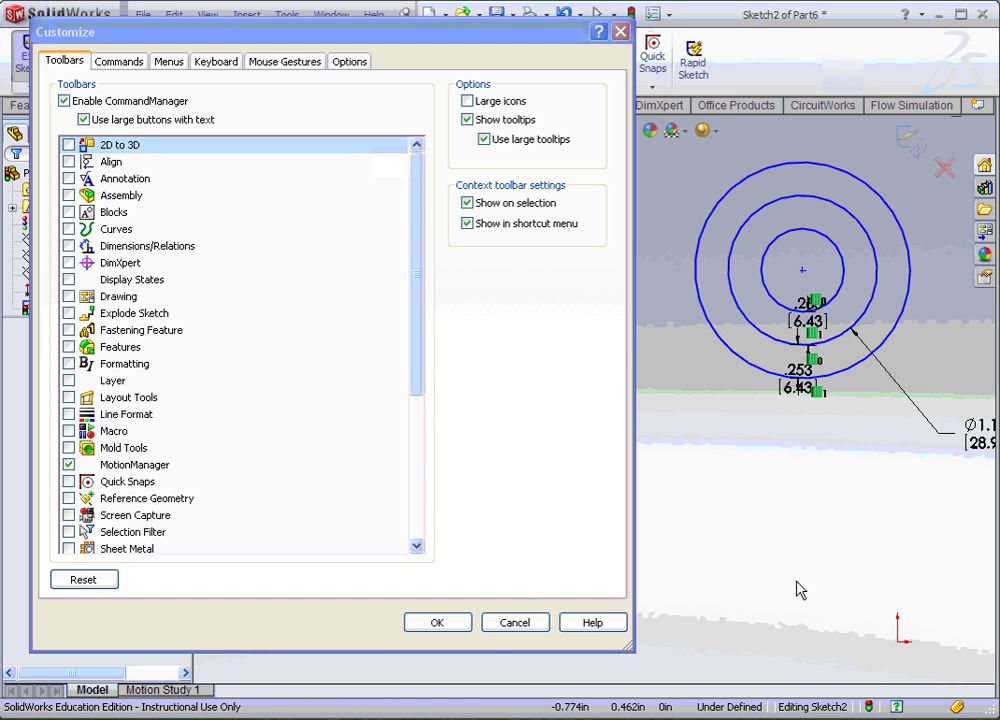
left_click(460, 624)
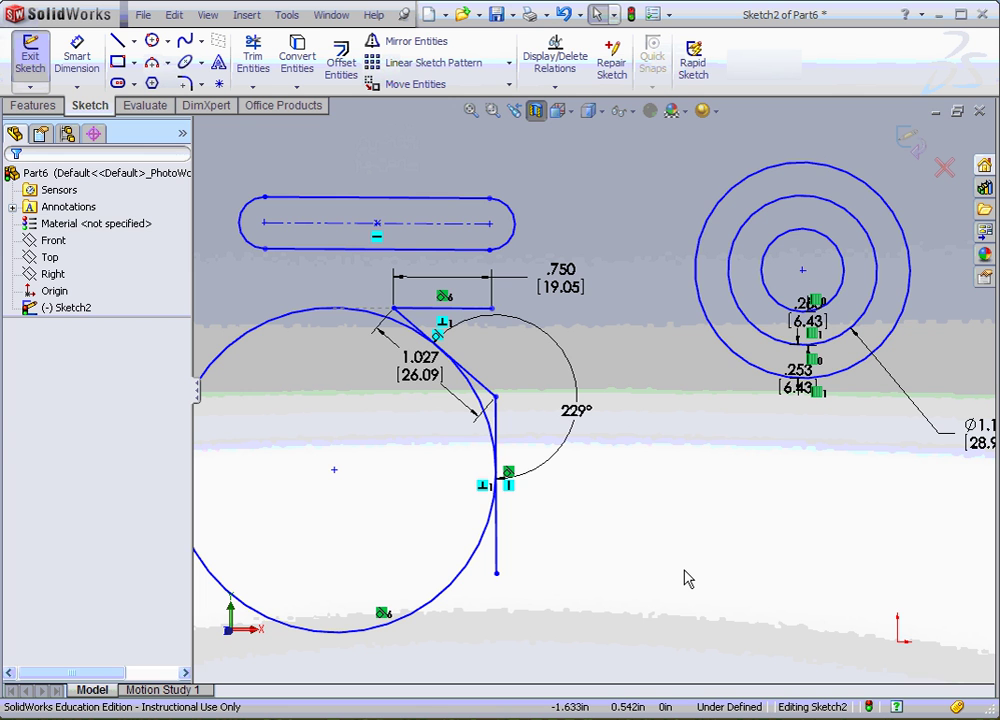